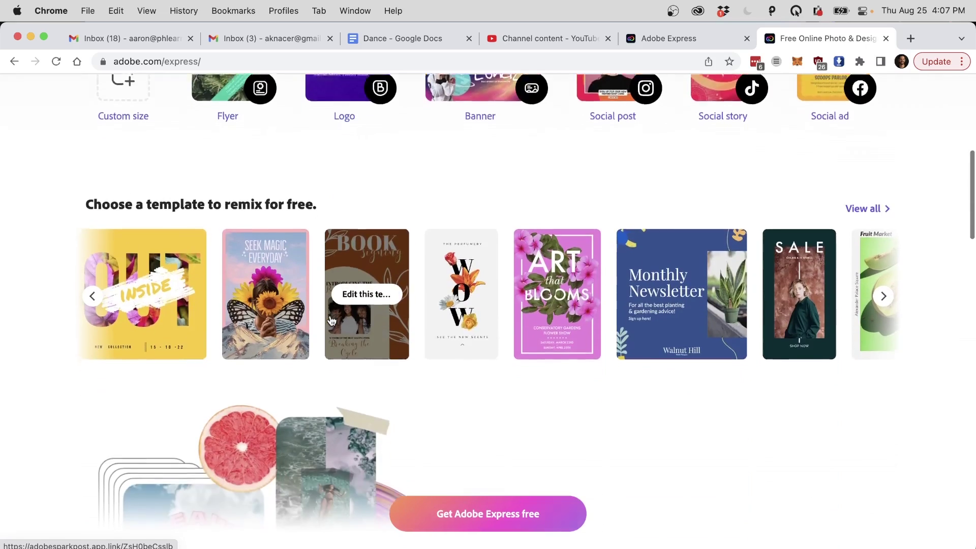
- Start a new blank project in the Instagram story format
scroll(330, 319, down, 8)
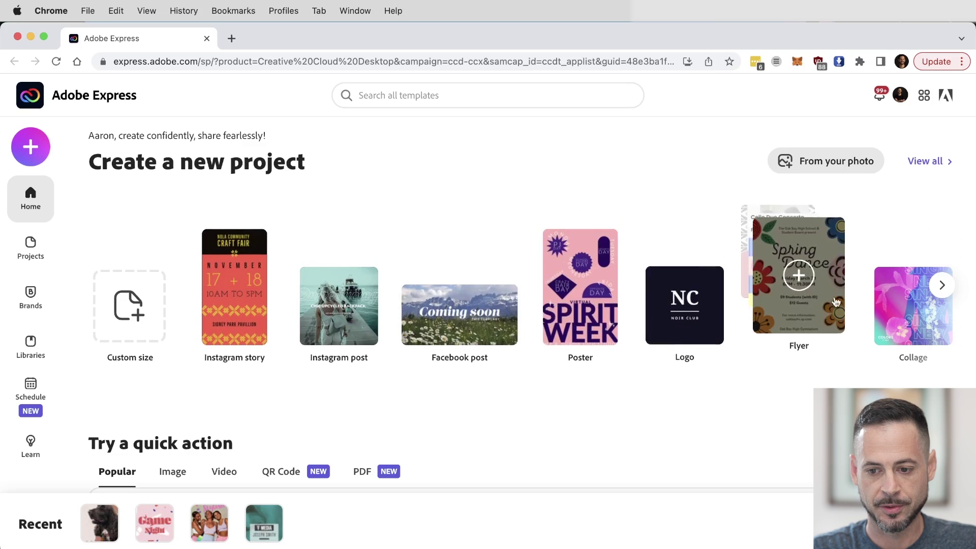
scroll(315, 277, down, 2)
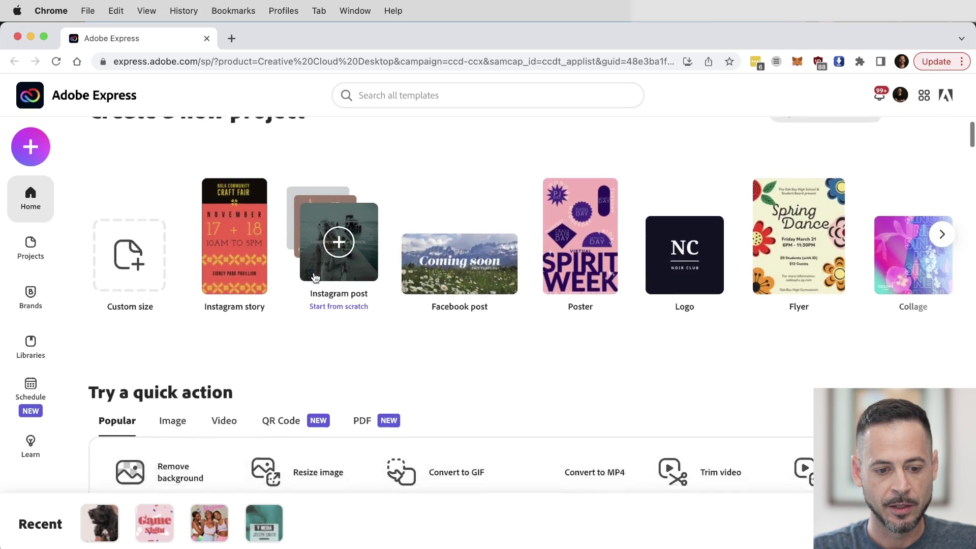
scroll(313, 277, down, 5)
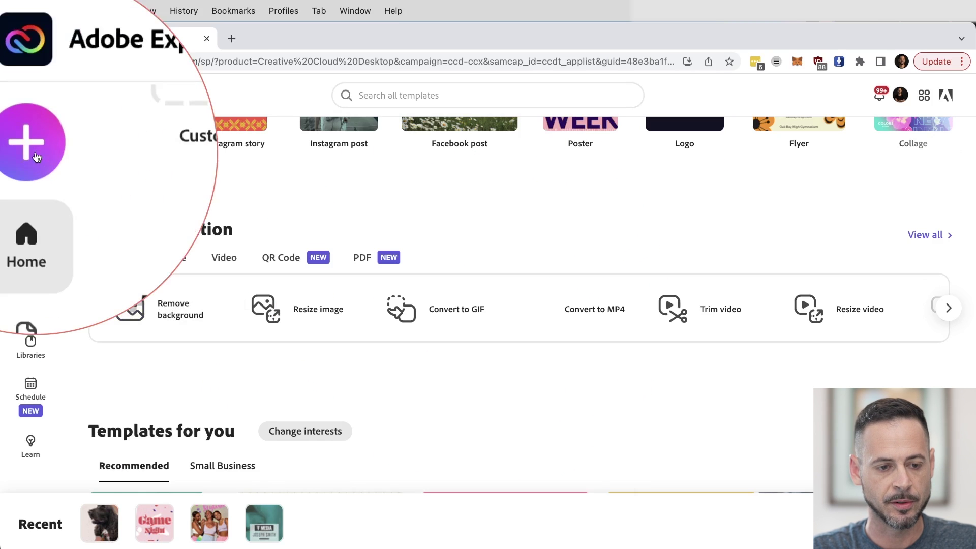
click(32, 149)
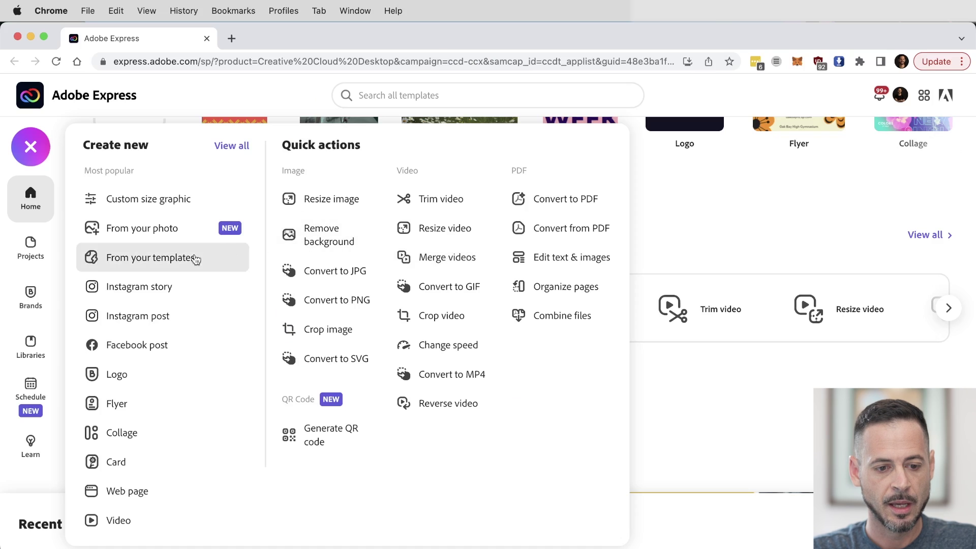
click(144, 290)
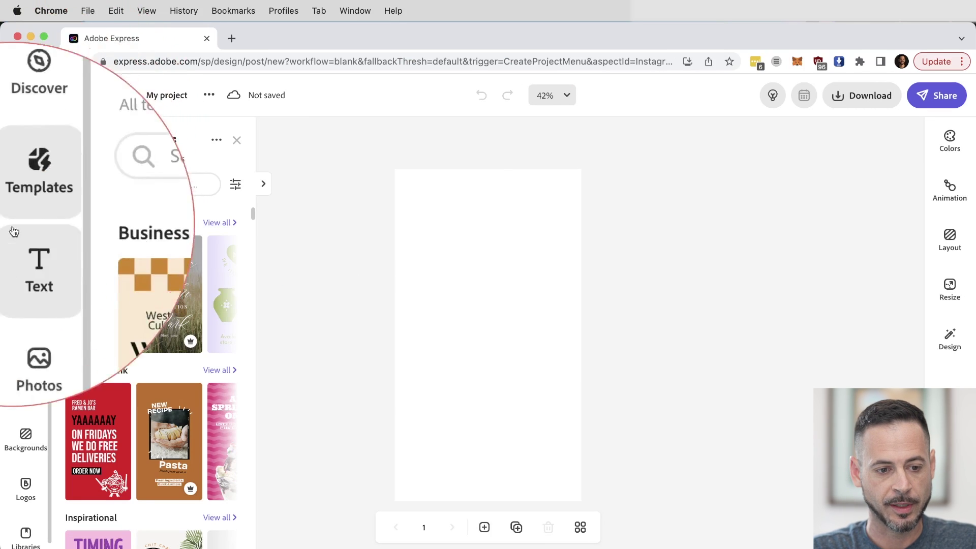
- Browse the Business category of the Instagram story templates to see which designs are offered
mouse_move(217, 295)
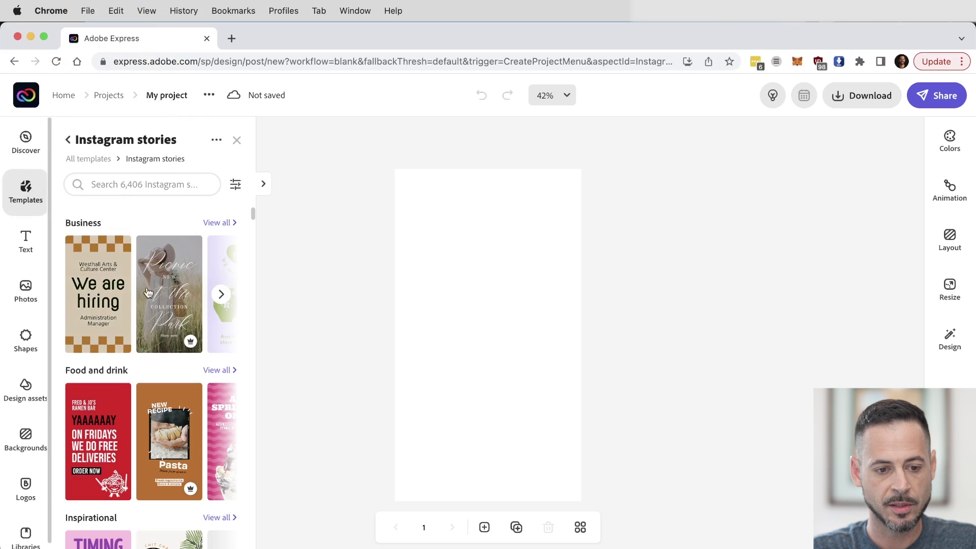
click(220, 295)
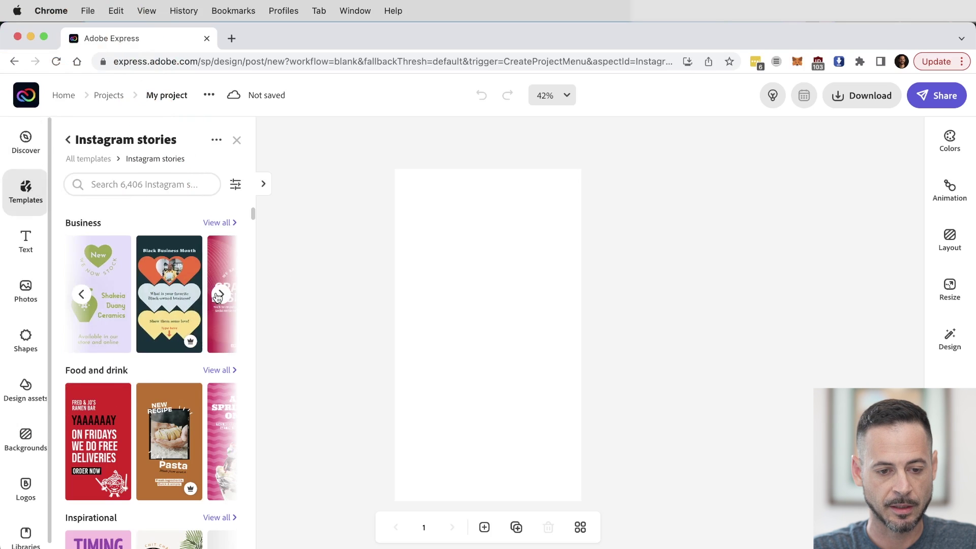
click(220, 295)
click(76, 295)
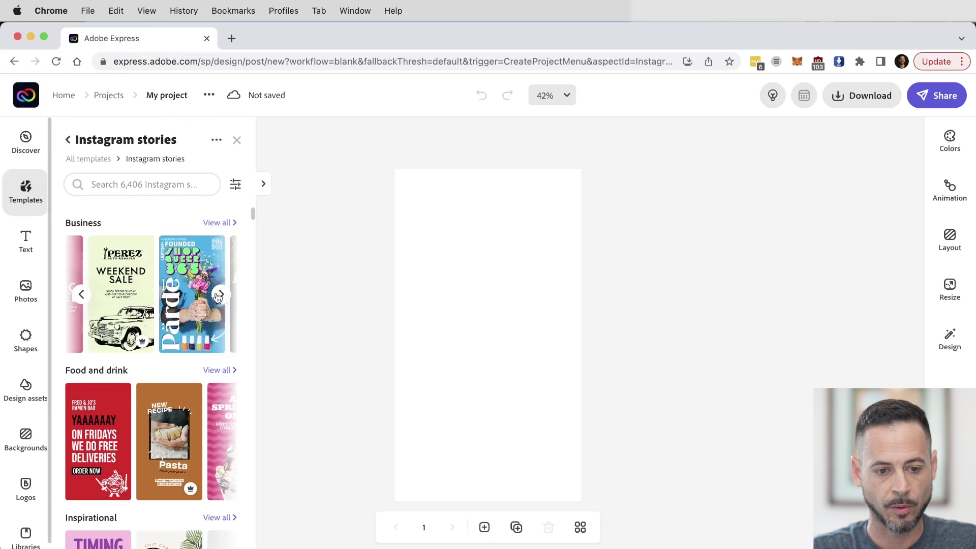
click(80, 296)
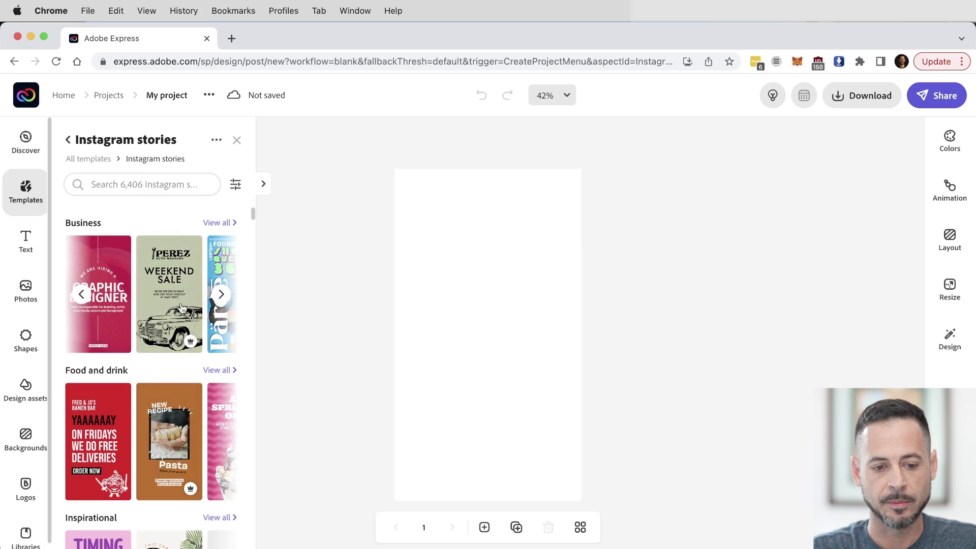
click(221, 297)
click(221, 299)
click(222, 300)
click(222, 300)
click(221, 300)
click(222, 301)
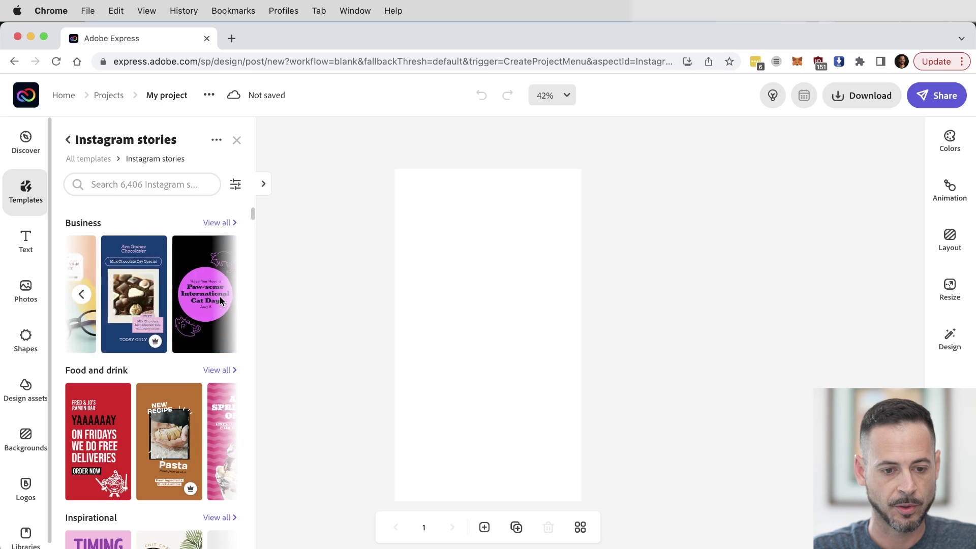
click(82, 295)
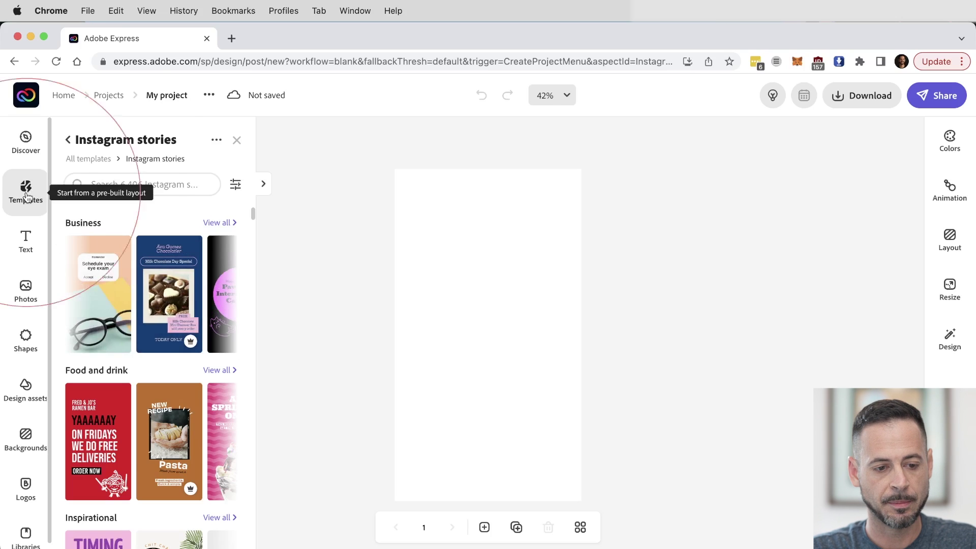
- Look through the text designs and stock photos, and upload the photo IMG_2016.JPG from Downloads onto the page
click(26, 240)
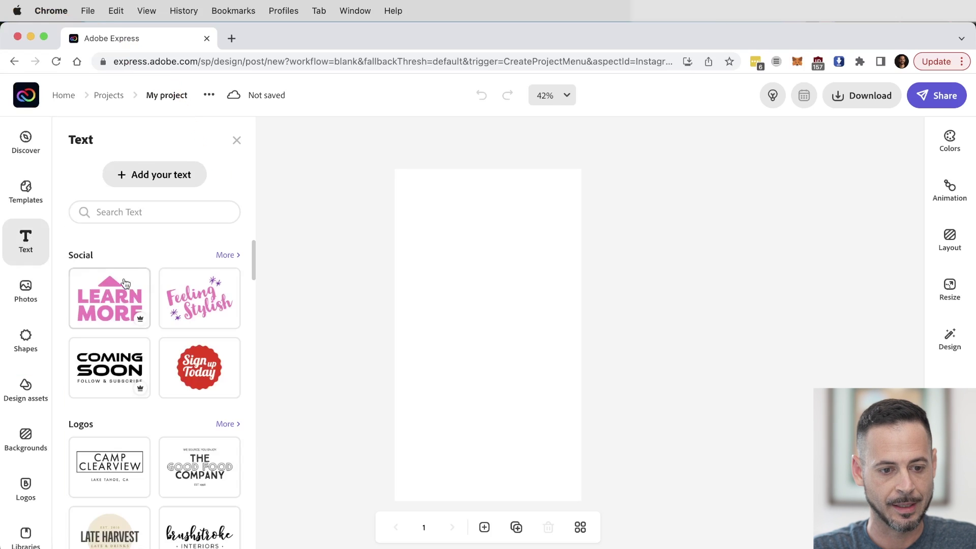
click(26, 298)
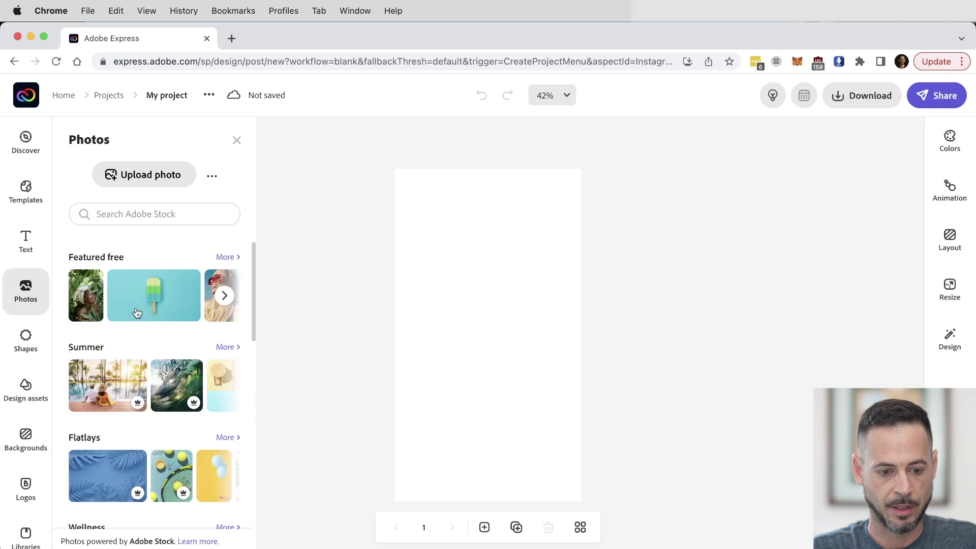
scroll(136, 312, down, 5)
scroll(137, 312, down, 6)
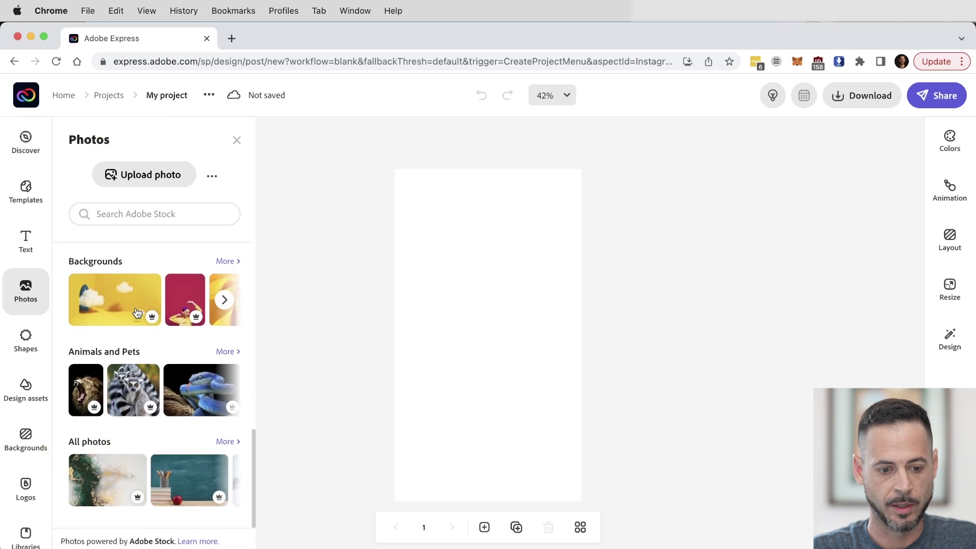
scroll(137, 312, up, 10)
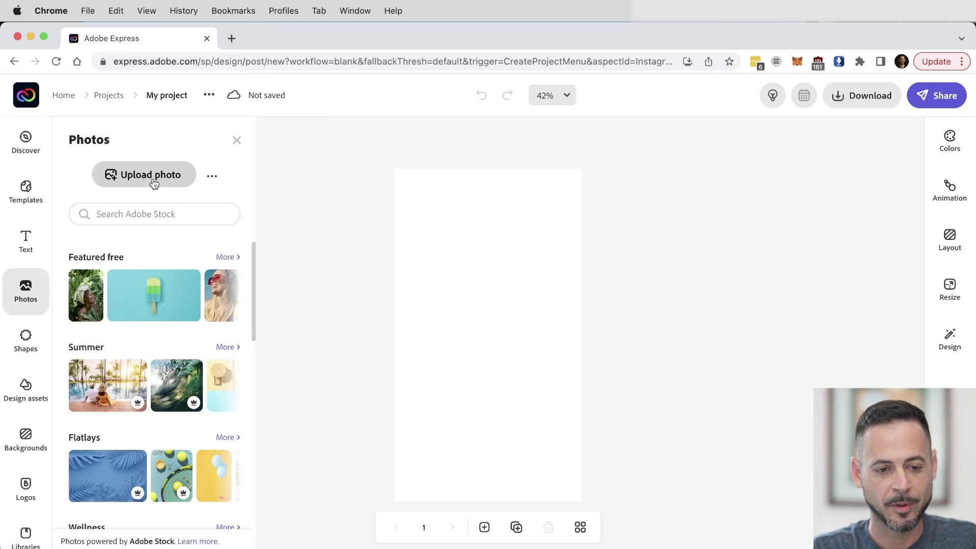
click(150, 175)
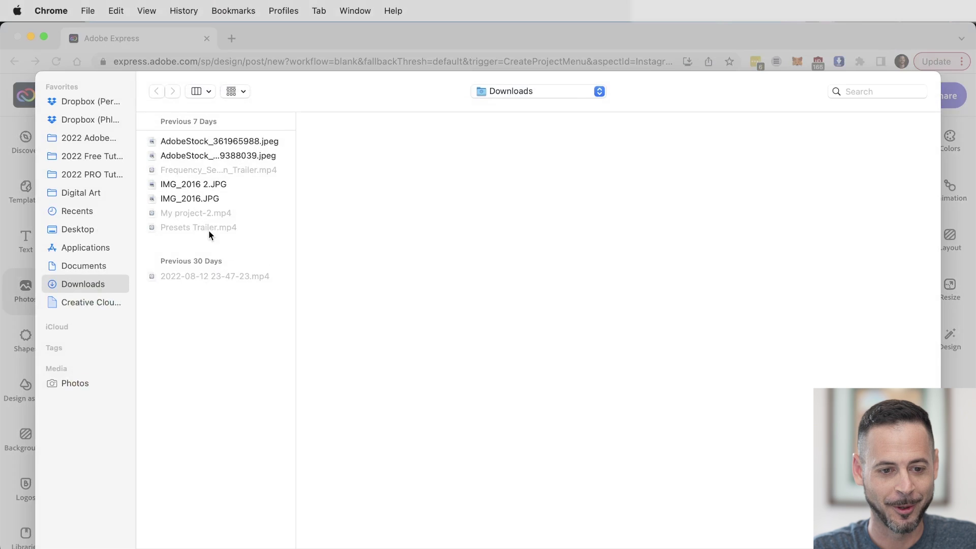
click(215, 199)
double_click(215, 199)
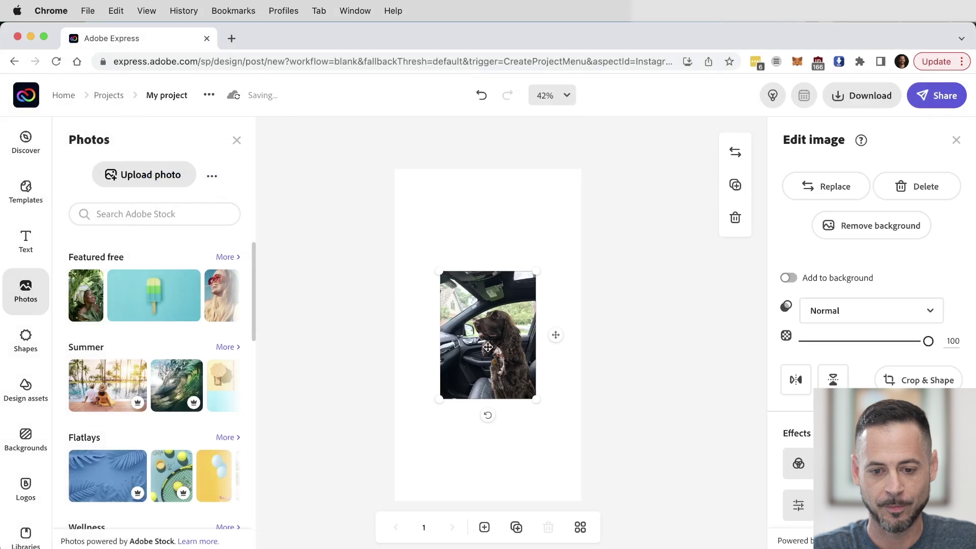
- Enlarge and reposition the dog photo so it covers the whole page, and remove its background
click(489, 349)
drag(533, 275, 616, 166)
drag(438, 402, 358, 512)
drag(508, 445, 486, 435)
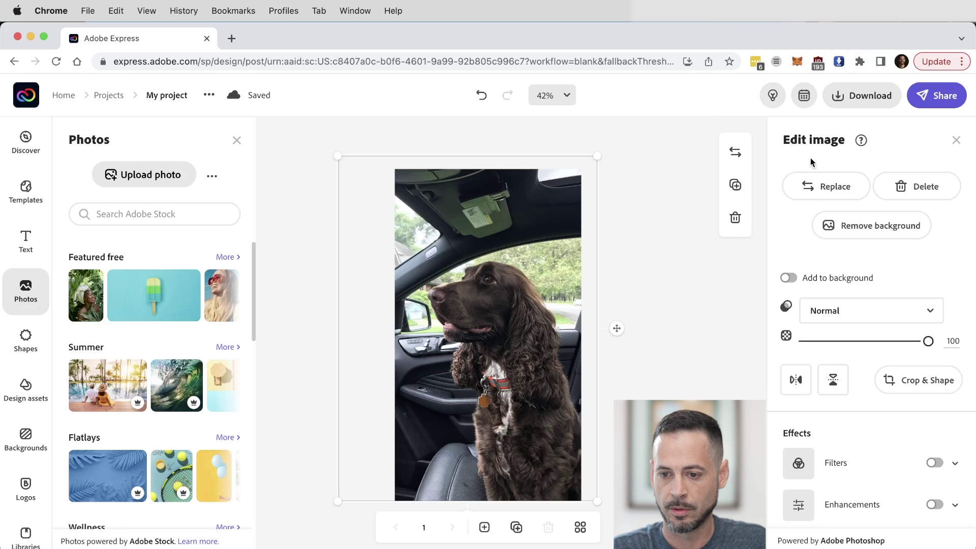
click(874, 229)
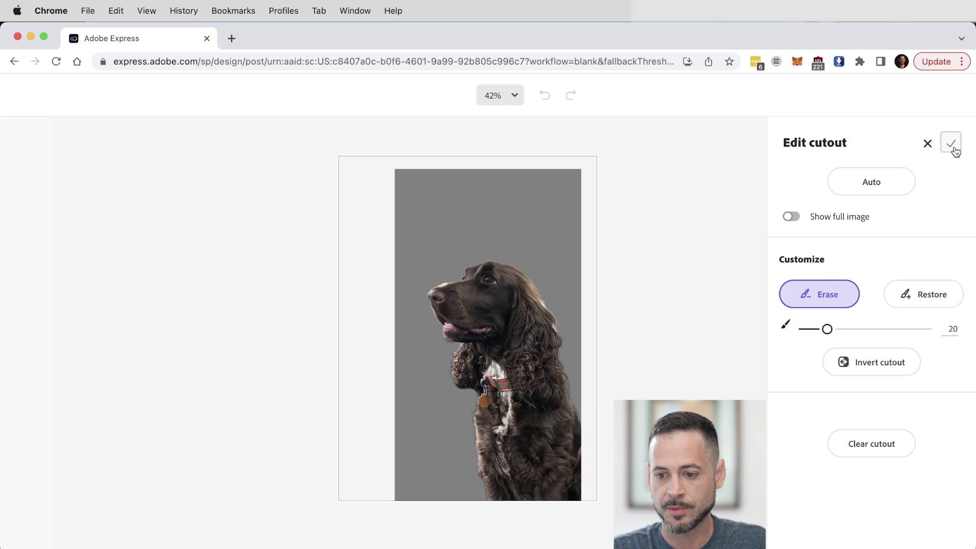
click(954, 148)
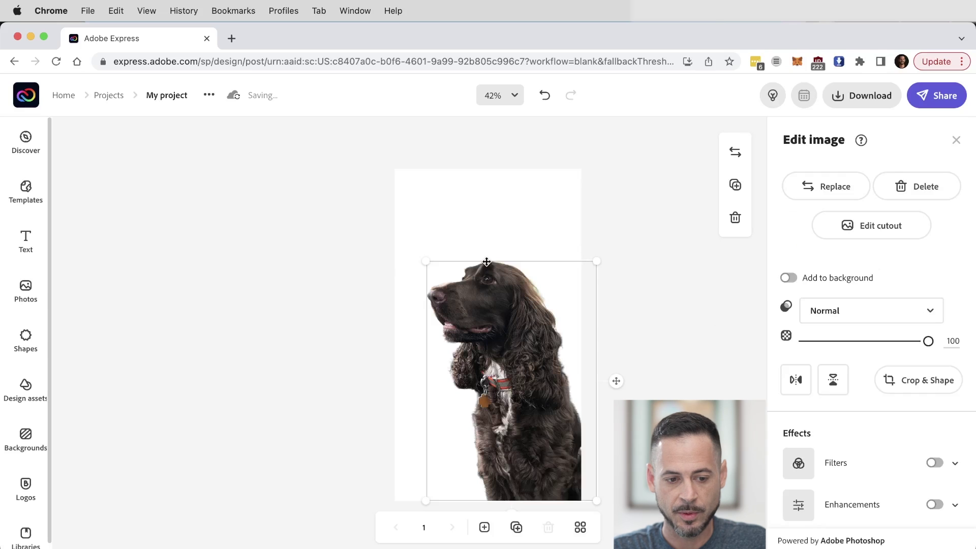
- Pin the red triangle pattern from the Geometric backgrounds behind the dog and dismiss the recommendation survey
click(28, 436)
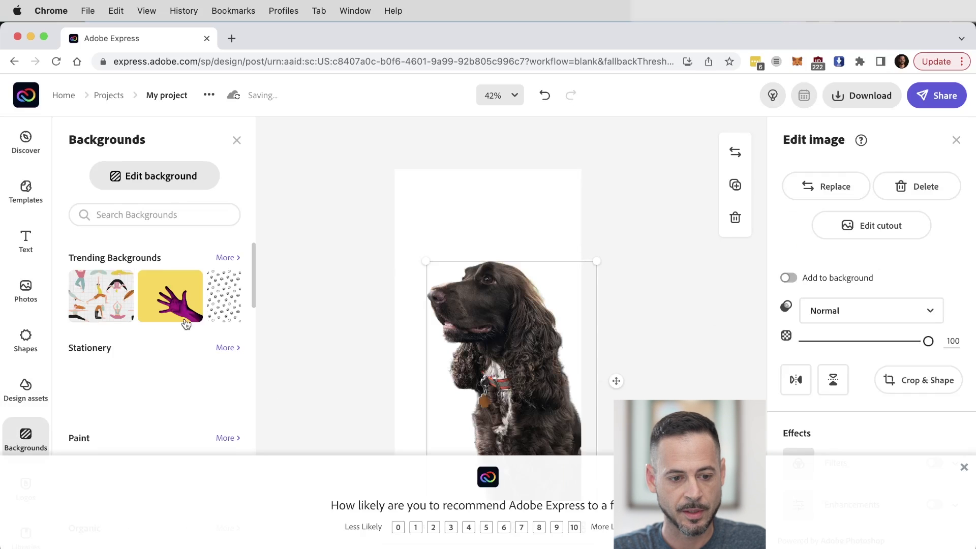
scroll(168, 318, down, 2)
scroll(162, 313, down, 8)
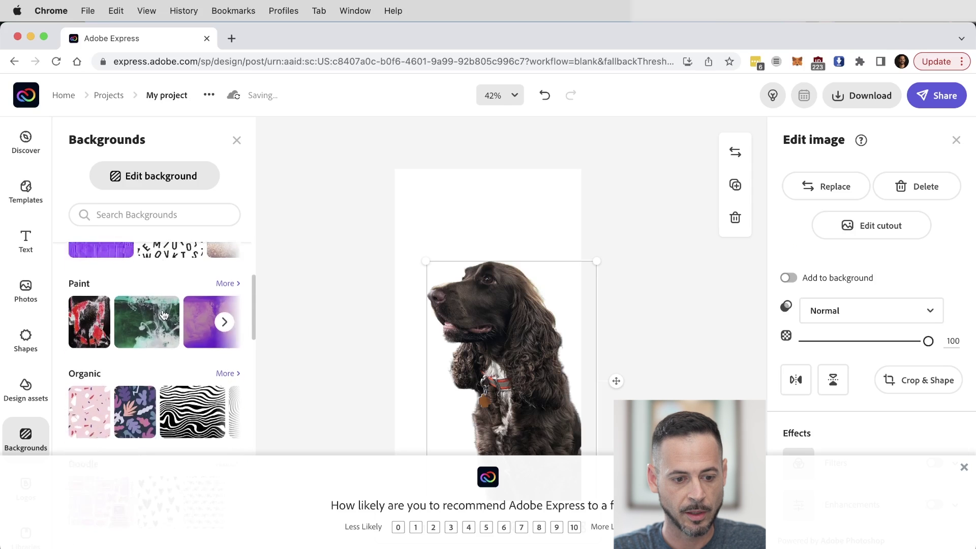
scroll(163, 313, down, 5)
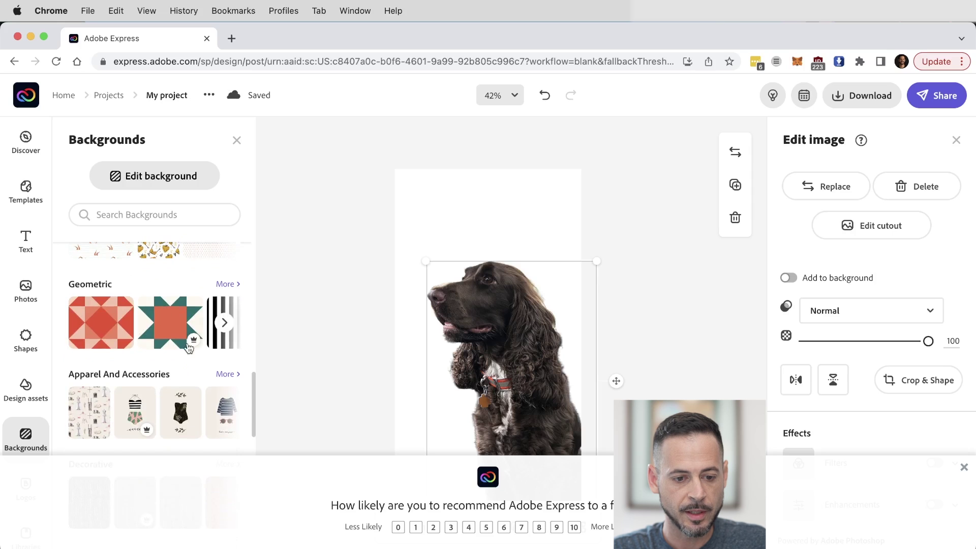
click(97, 329)
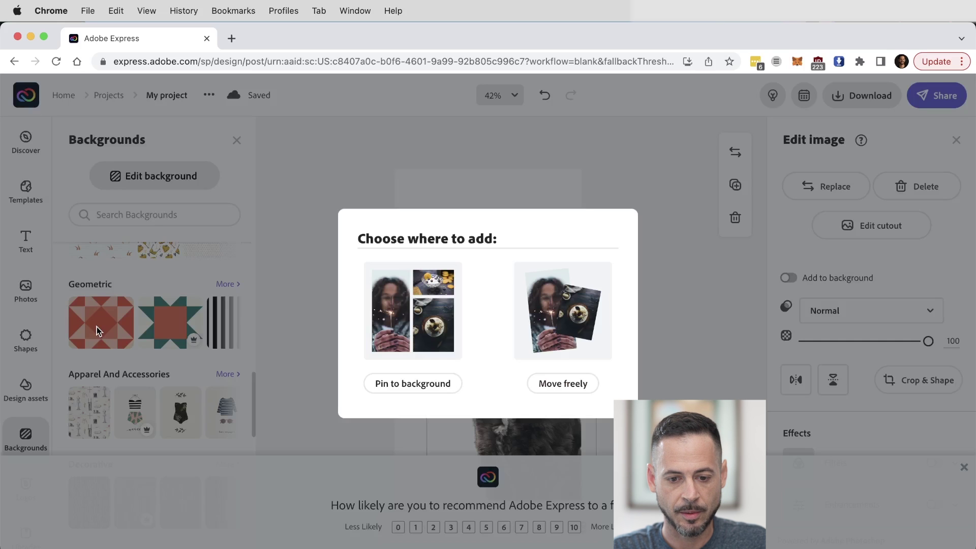
click(416, 387)
click(963, 467)
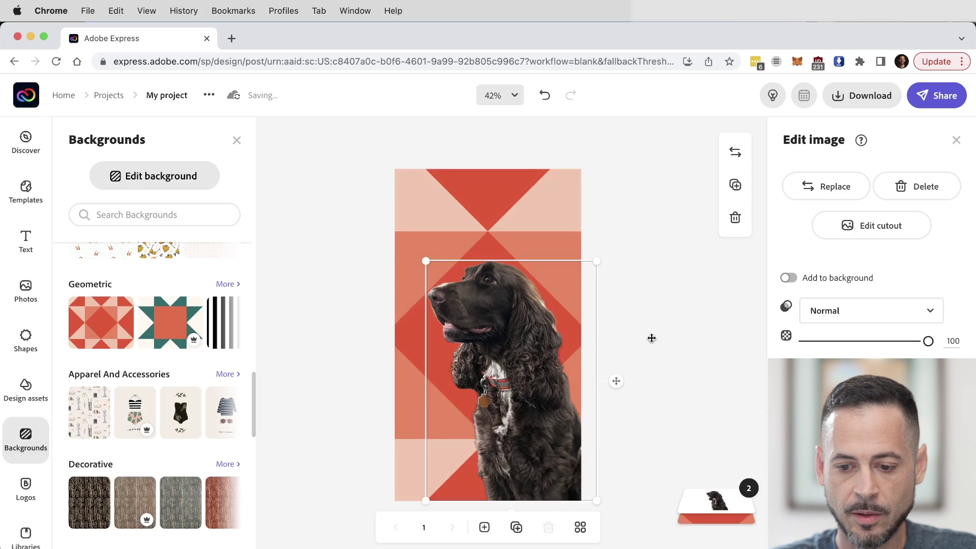
- Expand the layer stack and pin the red squiggle pattern from the Retro 90s Abstract backgrounds to the page background
click(719, 503)
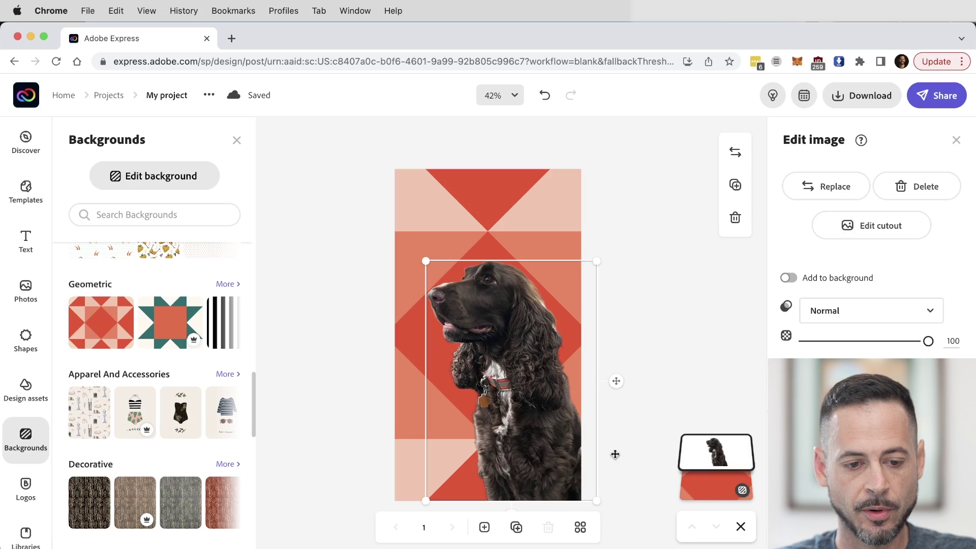
click(231, 284)
click(225, 278)
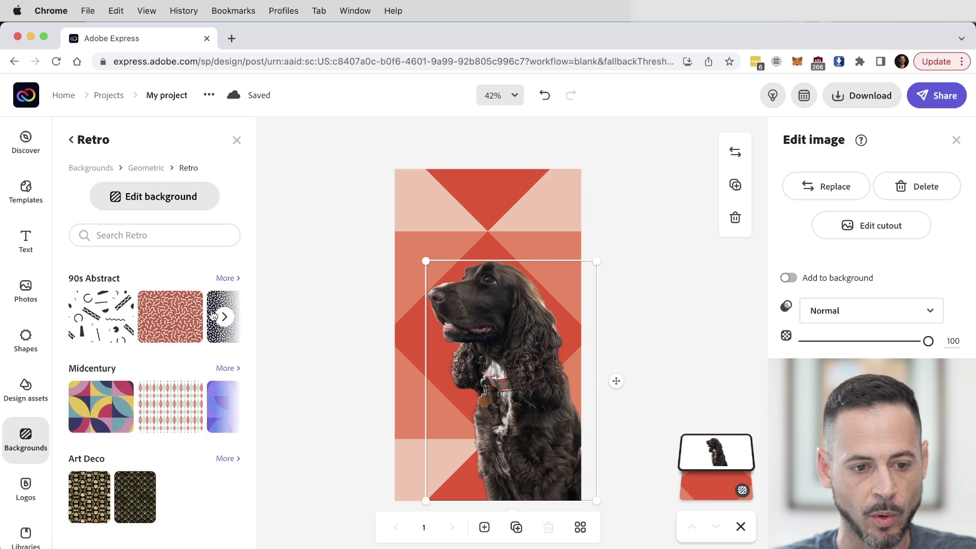
click(170, 316)
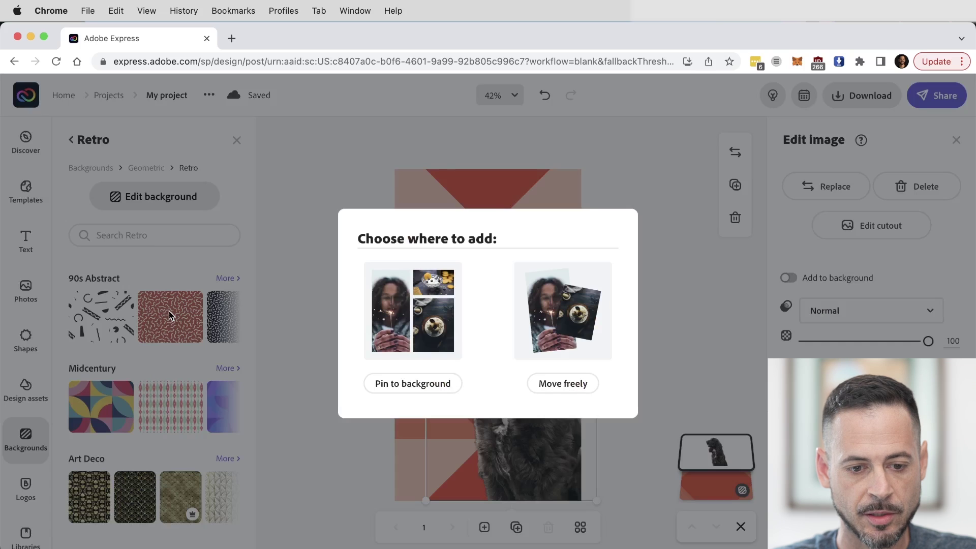
click(412, 382)
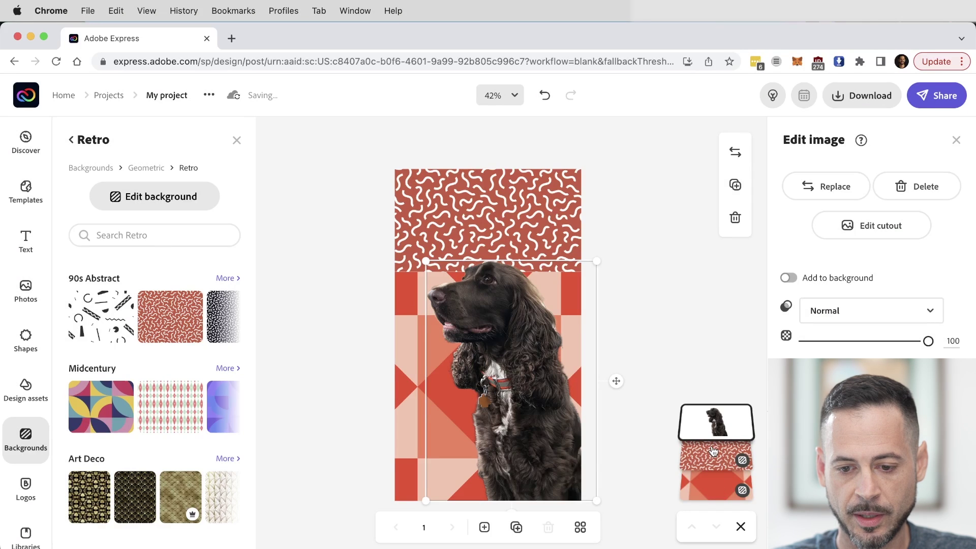
- Delete the geometric triangle background layer so only the squiggle pattern remains behind the dog
click(675, 461)
click(549, 434)
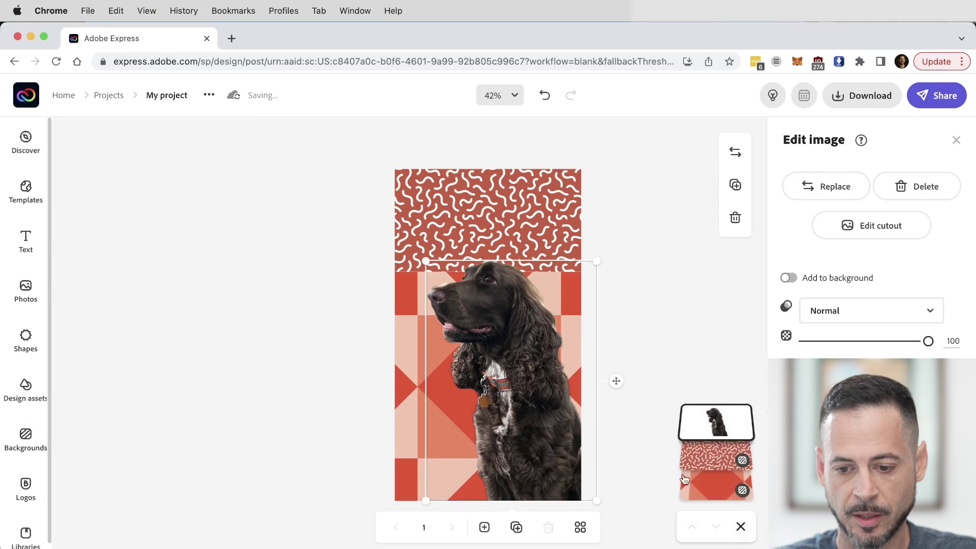
click(713, 498)
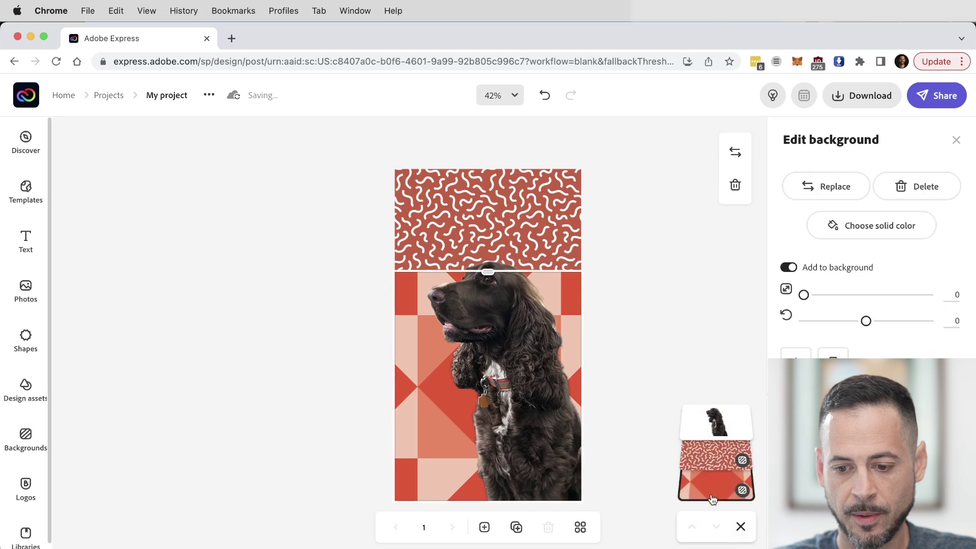
click(719, 465)
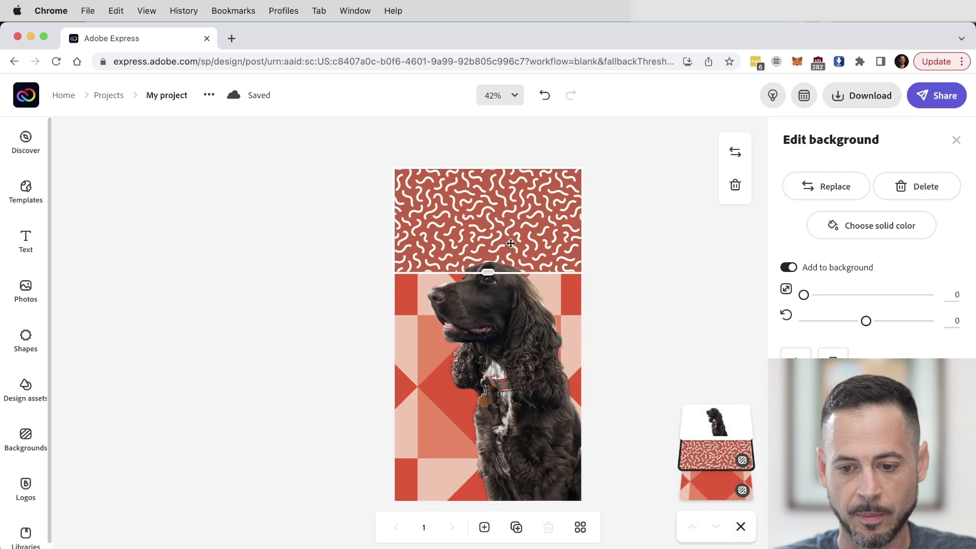
click(712, 488)
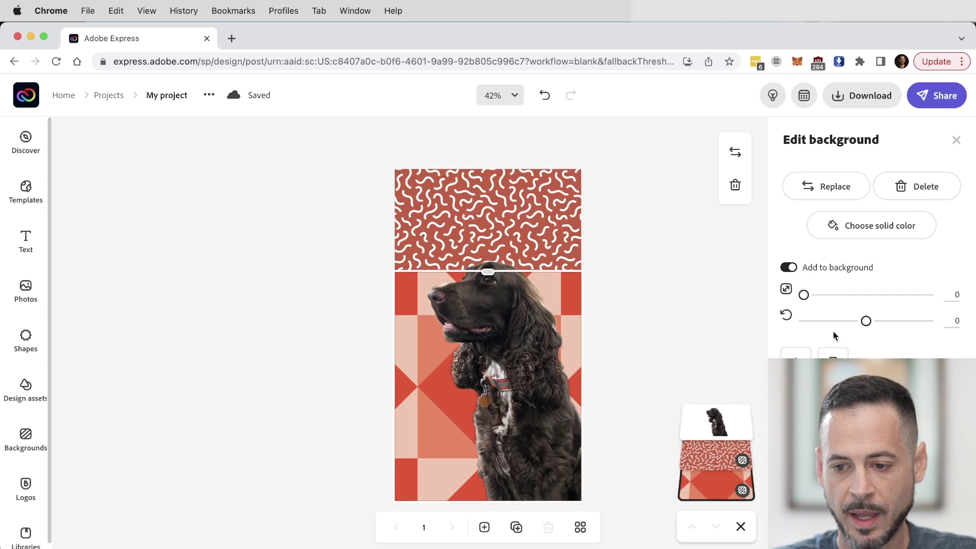
mouse_move(804, 295)
mouse_down()
mouse_move(840, 295)
mouse_move(804, 295)
mouse_up()
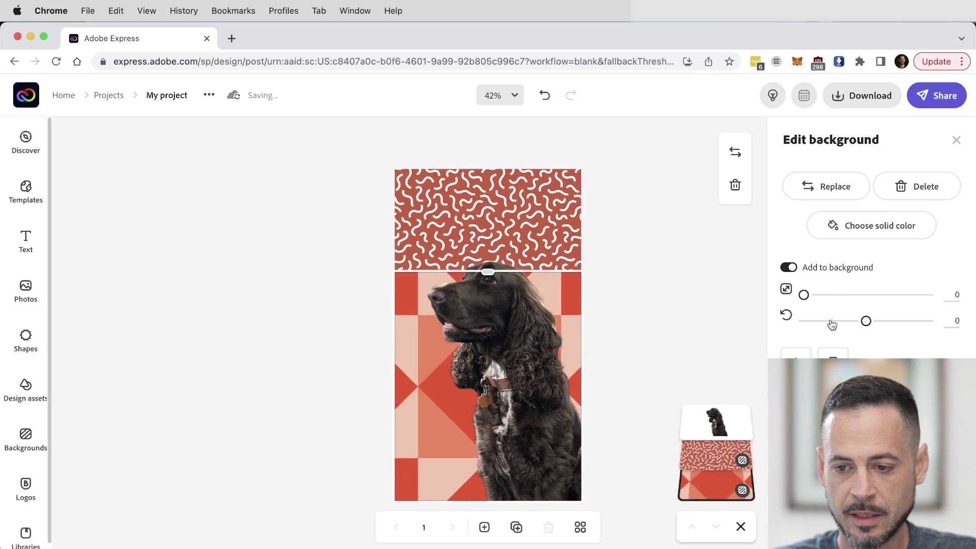
click(907, 188)
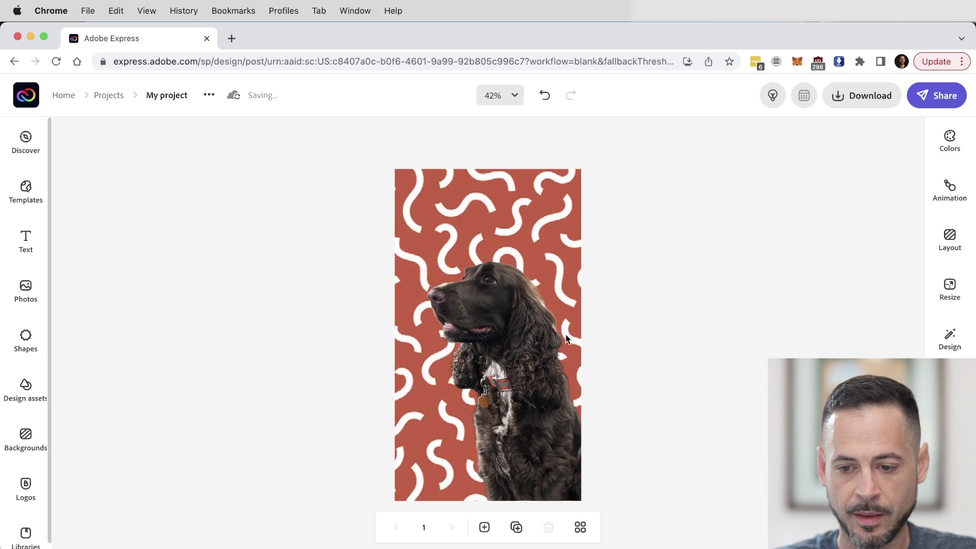
- Delete the red squiggle pattern from the page background, leaving the dog cutout in place
click(520, 280)
click(538, 203)
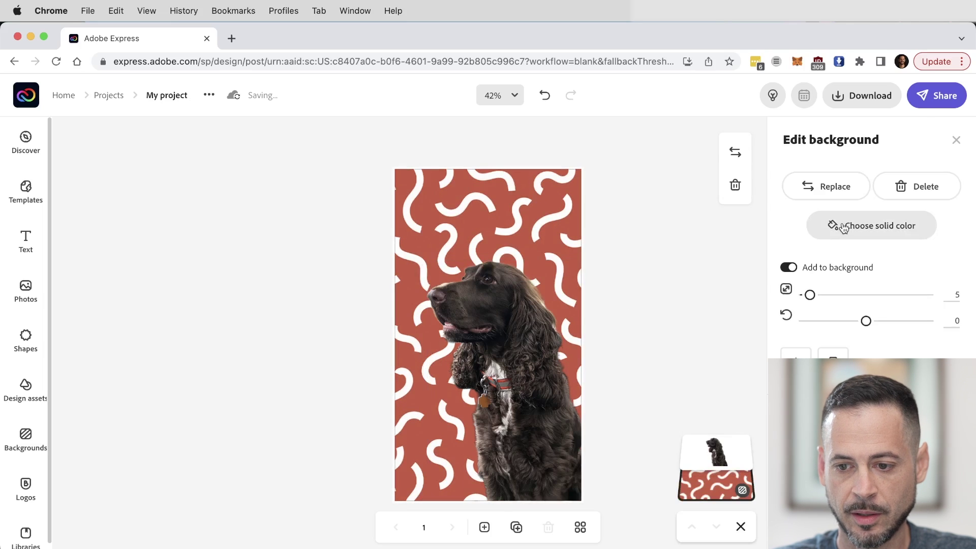
click(899, 193)
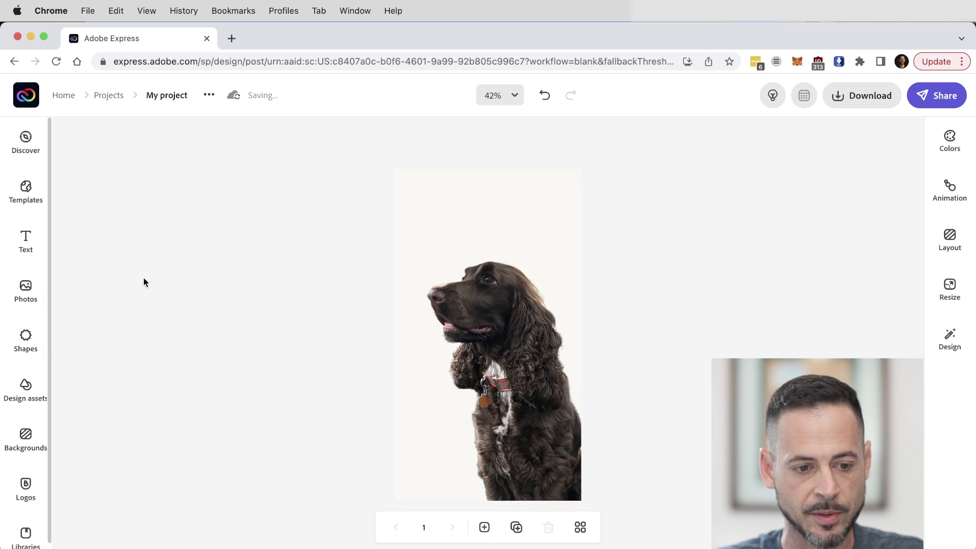
- Browse the background categories and open the full Geometric collection
click(28, 438)
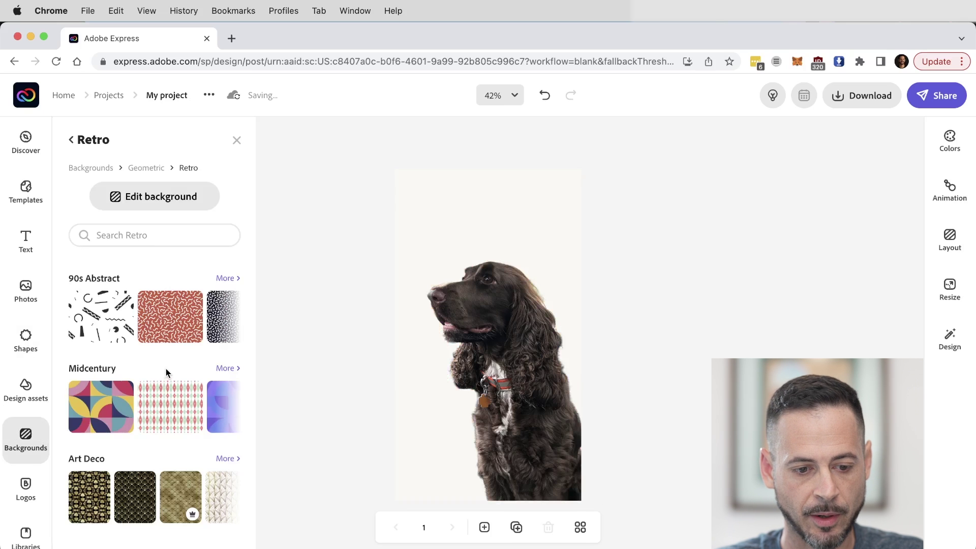
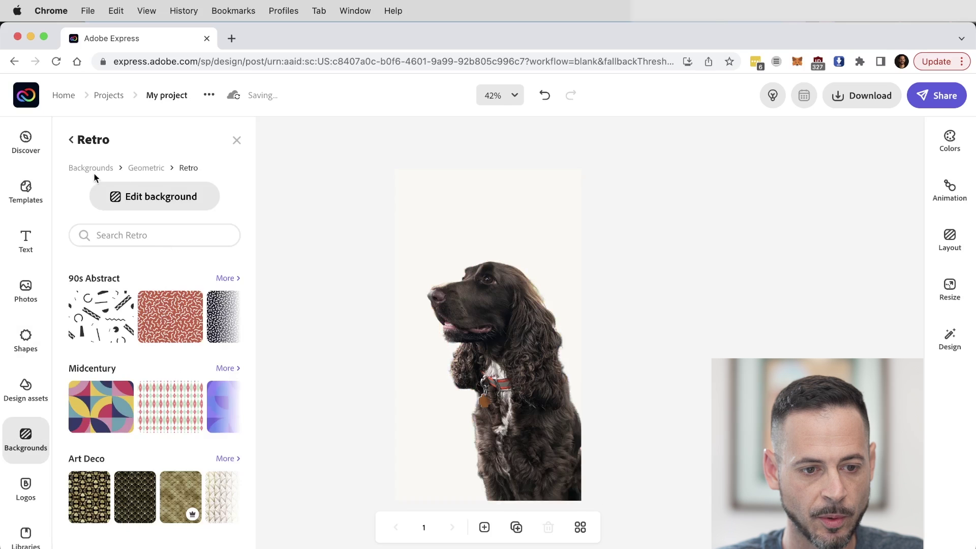
scroll(128, 365, down, 6)
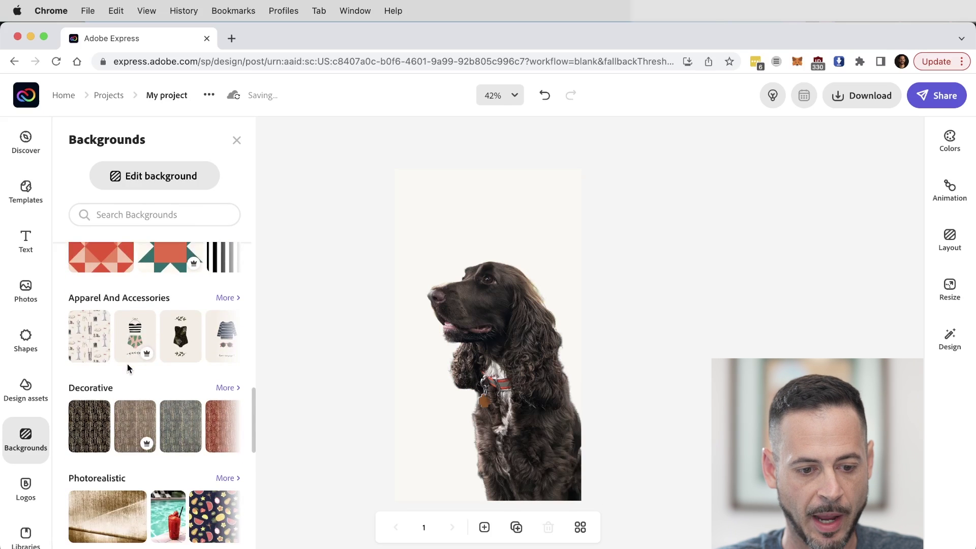
scroll(127, 364, down, 5)
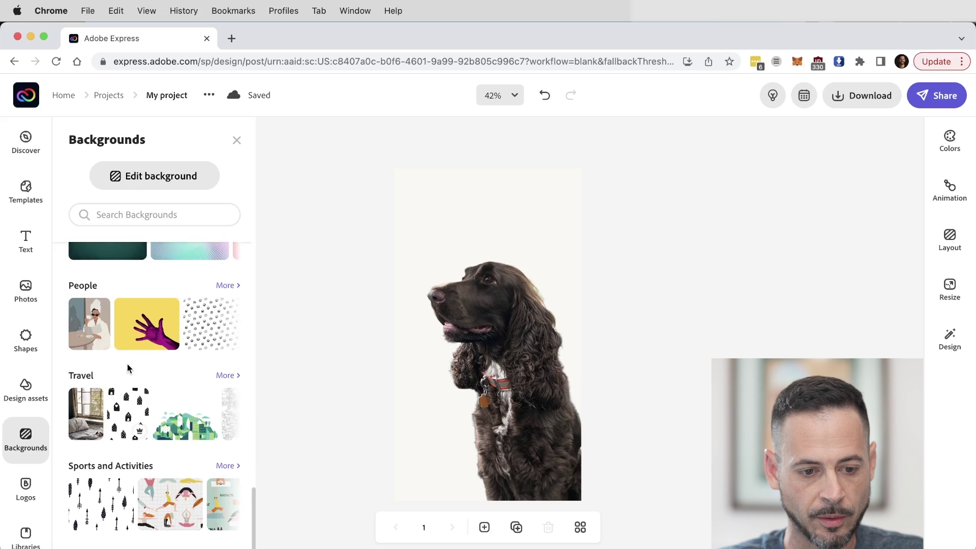
scroll(128, 364, up, 10)
scroll(145, 388, up, 5)
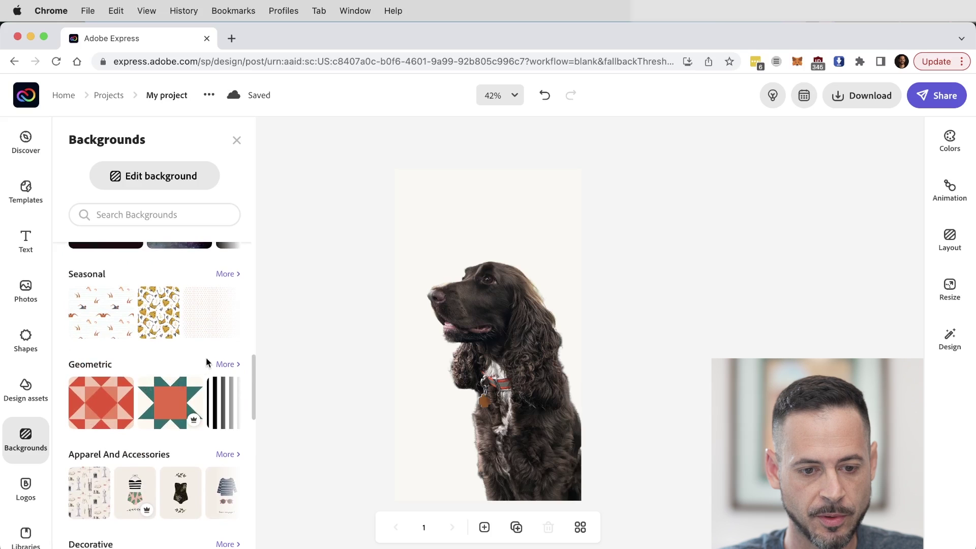
click(226, 364)
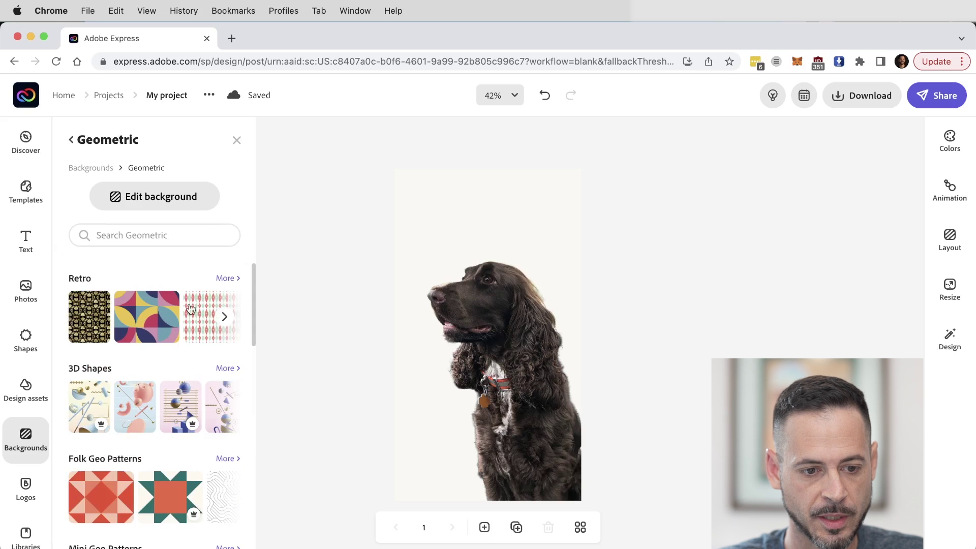
- Look through the Retro patterns in the Geometric backgrounds for a suitable design
click(226, 318)
click(226, 318)
click(225, 318)
click(226, 318)
click(225, 318)
click(225, 318)
click(225, 318)
click(225, 318)
scroll(180, 366, down, 5)
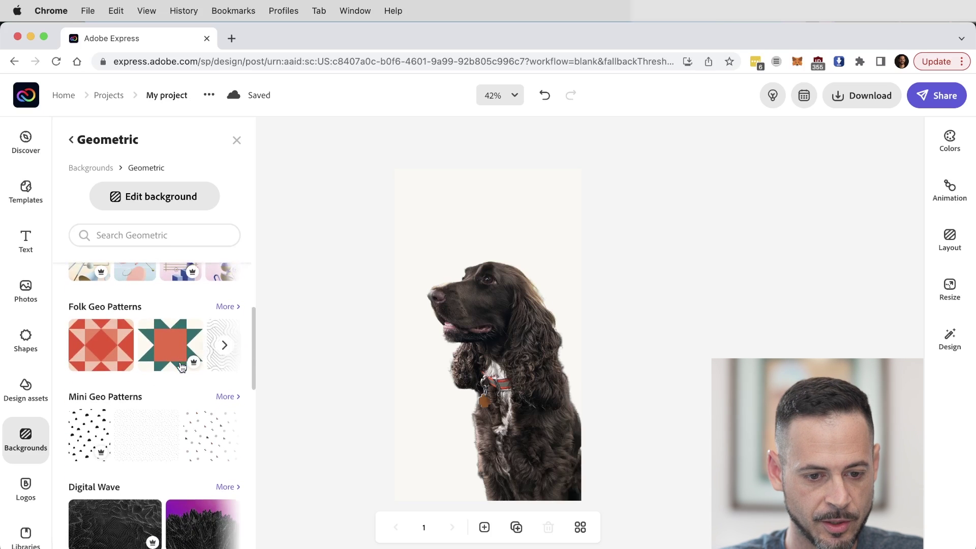
- Add the gray wavy line pattern from Folk Geo Patterns as a freely movable image and select it
click(224, 348)
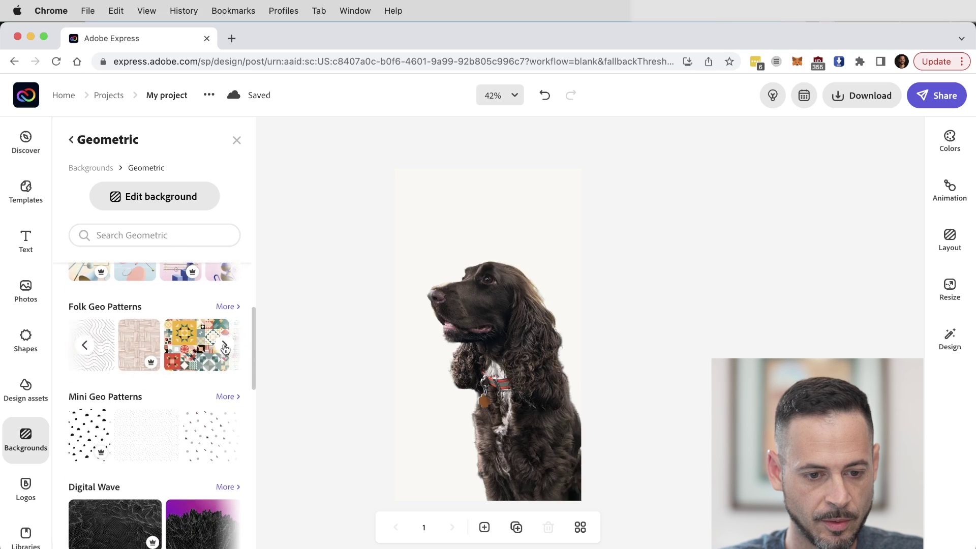
click(109, 335)
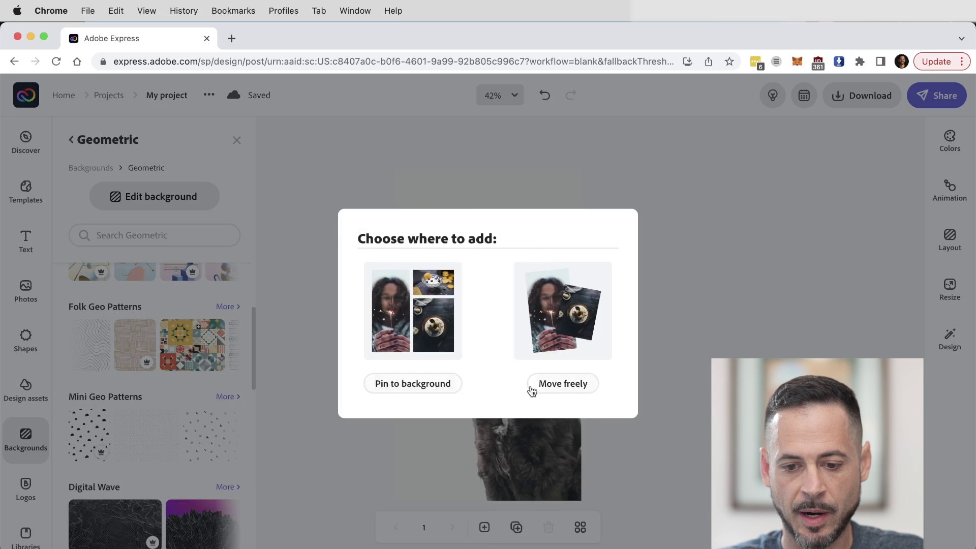
click(550, 385)
click(509, 240)
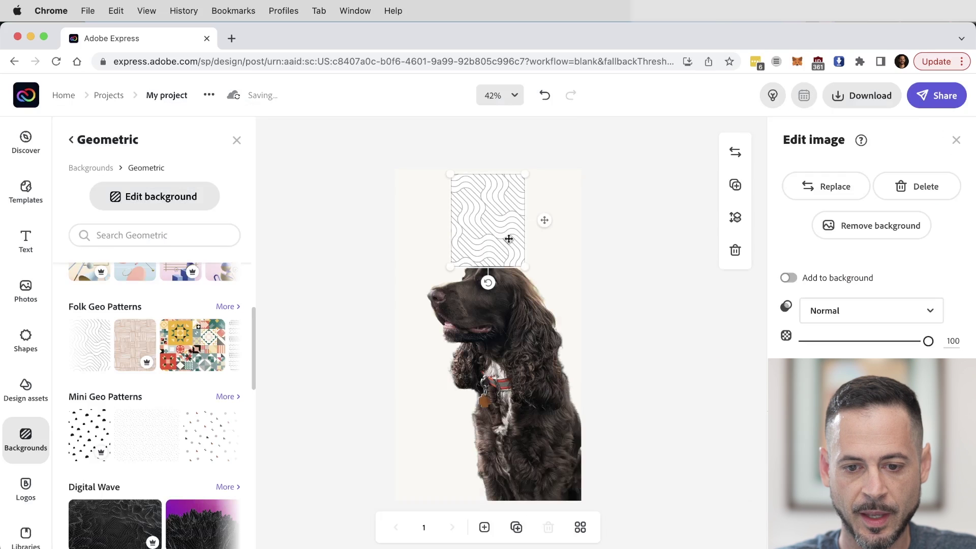
- Enlarge and position the wavy line pattern to cover the whole page, and move its layer behind the dog
drag(526, 269, 628, 340)
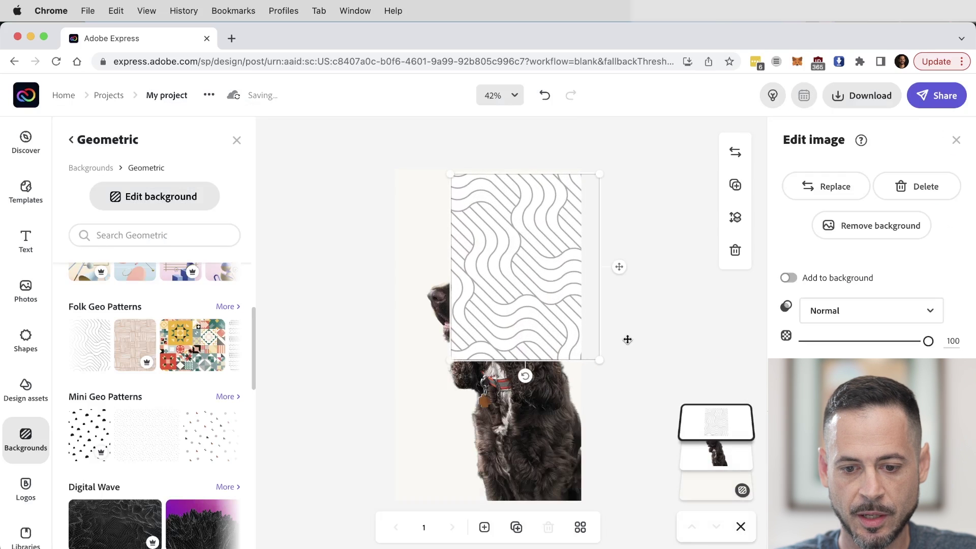
drag(448, 365, 325, 506)
drag(470, 412, 474, 406)
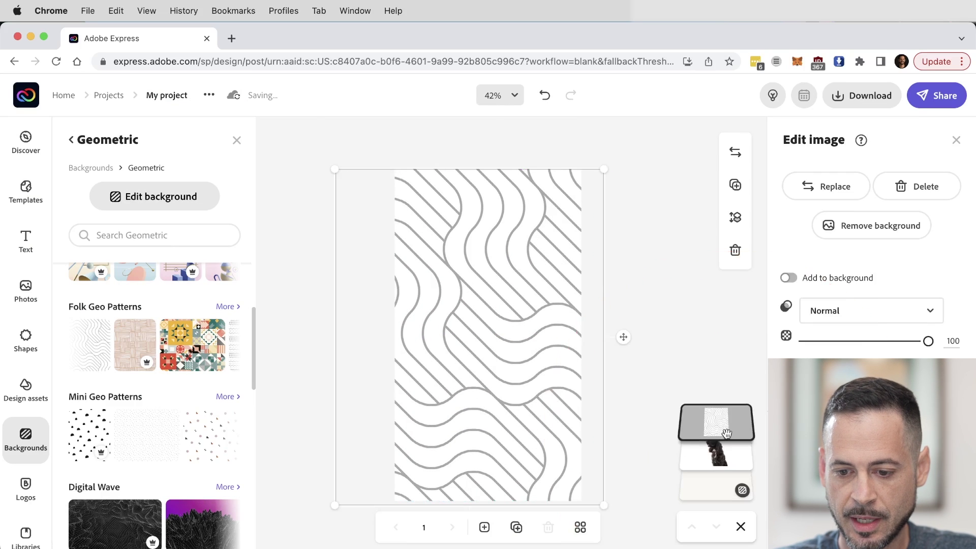
drag(725, 429, 726, 456)
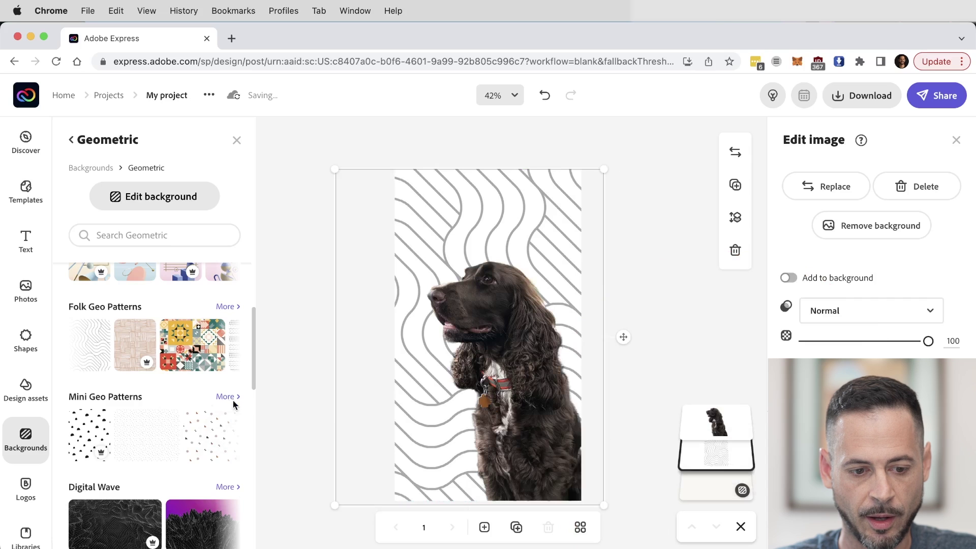
- Look through the Folk Geo Patterns, the other Geometric categories and the Stripe collection for alternative backgrounds
scroll(169, 386, up, 1)
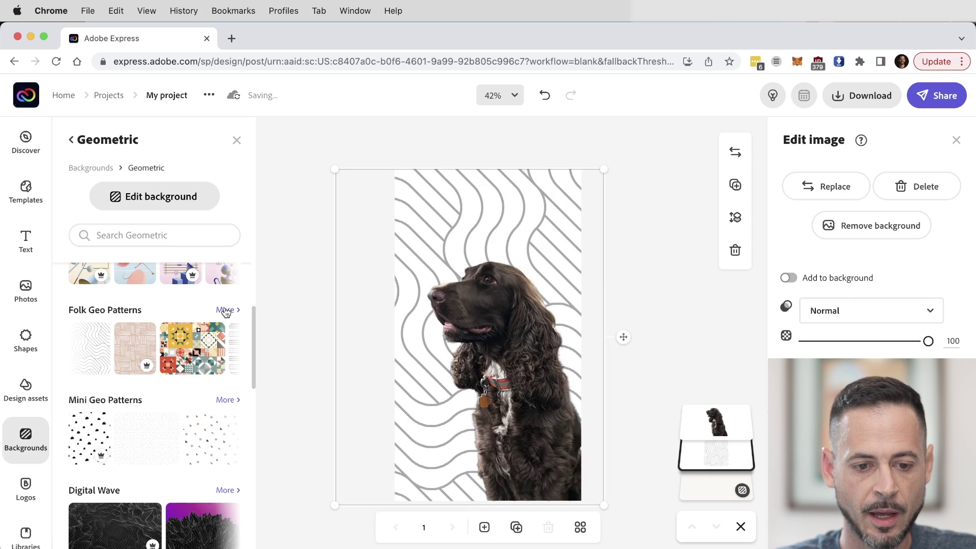
click(222, 354)
scroll(219, 356, down, 3)
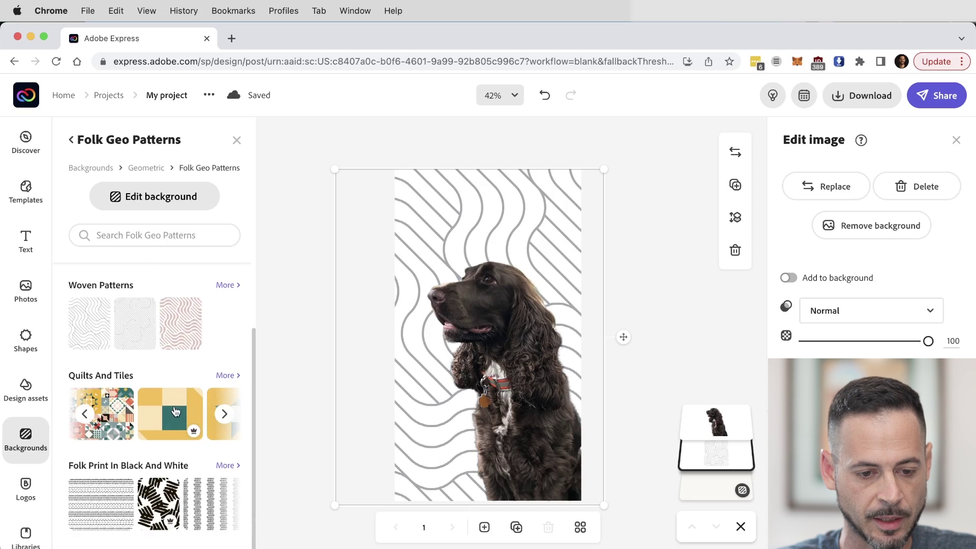
scroll(155, 441, up, 3)
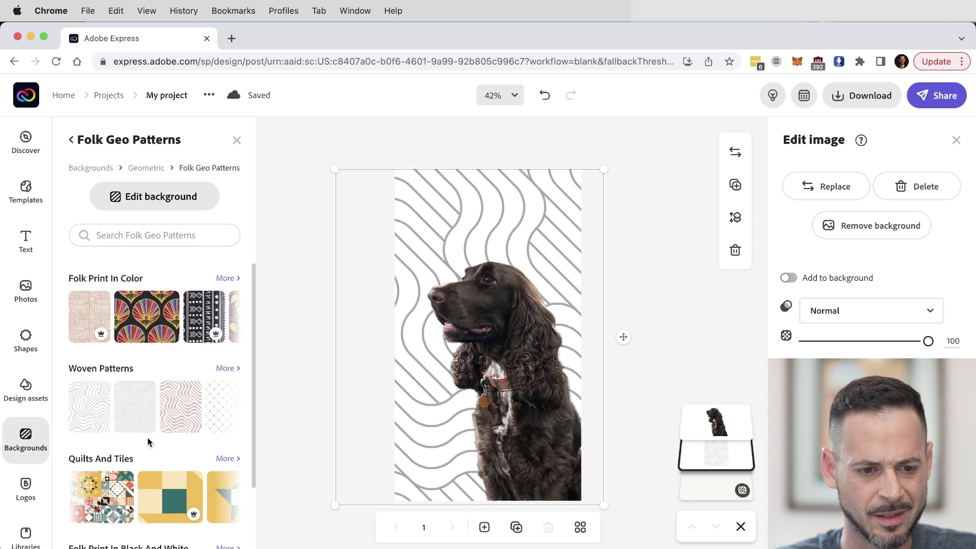
click(149, 168)
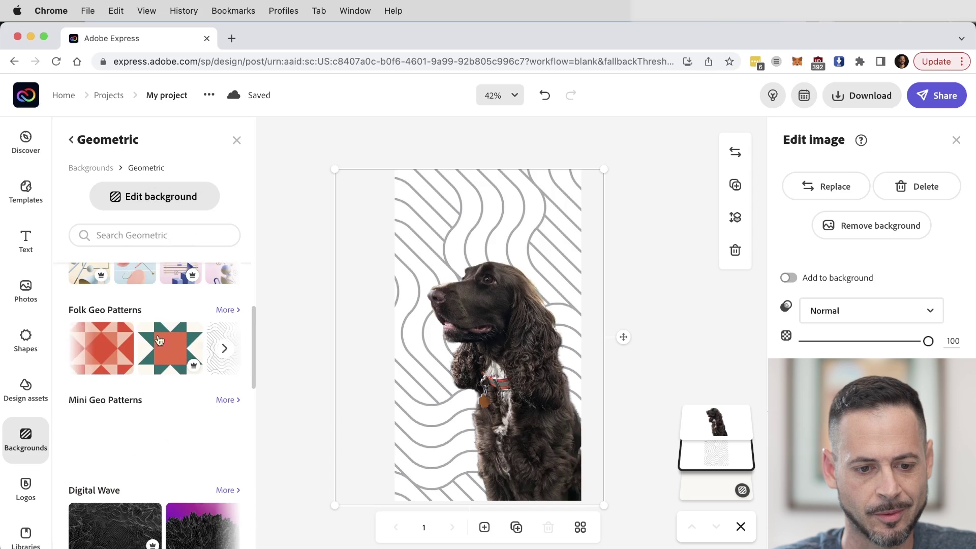
scroll(140, 376, down, 3)
scroll(141, 377, down, 3)
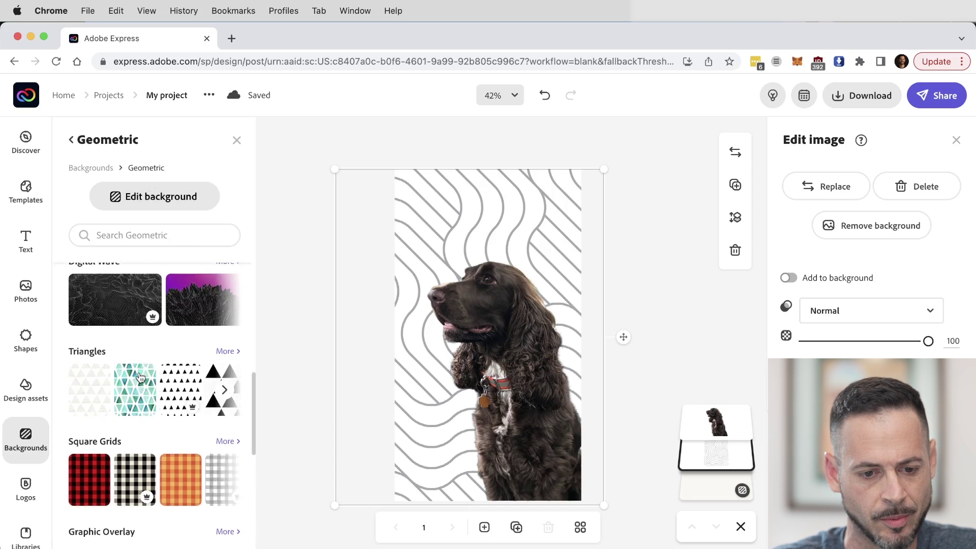
scroll(174, 381, down, 5)
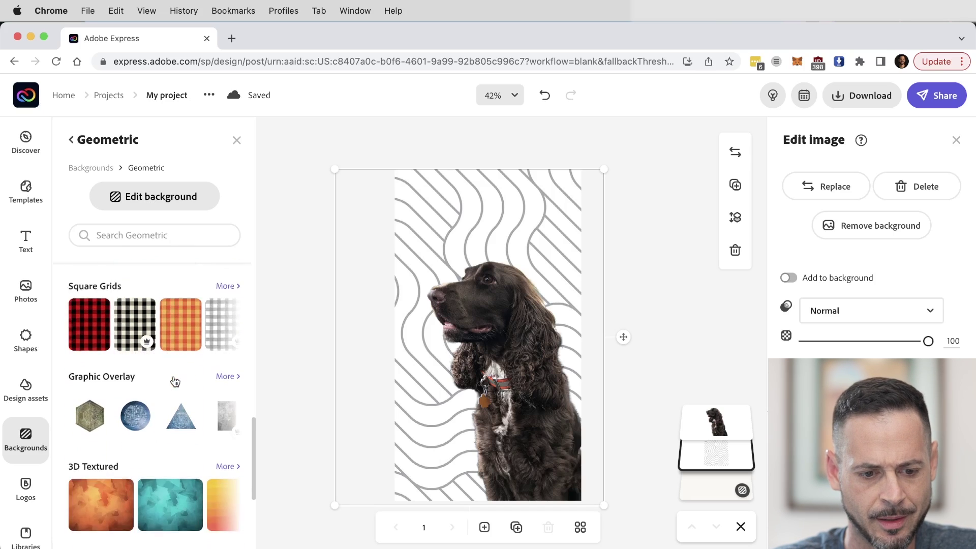
click(223, 407)
click(222, 407)
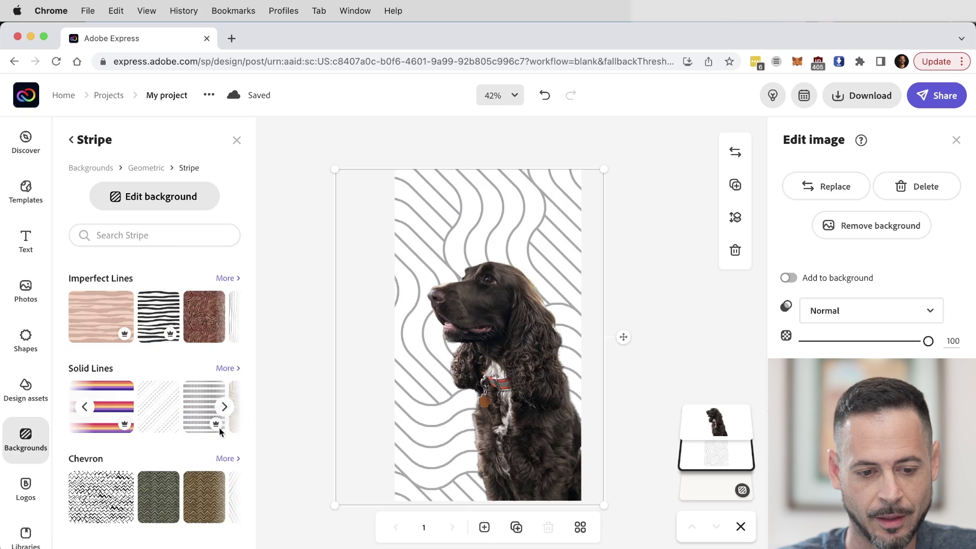
- Return to the main background categories and open Warm Organic Backgrounds within the Organic collection
click(92, 167)
scroll(148, 285, up, 5)
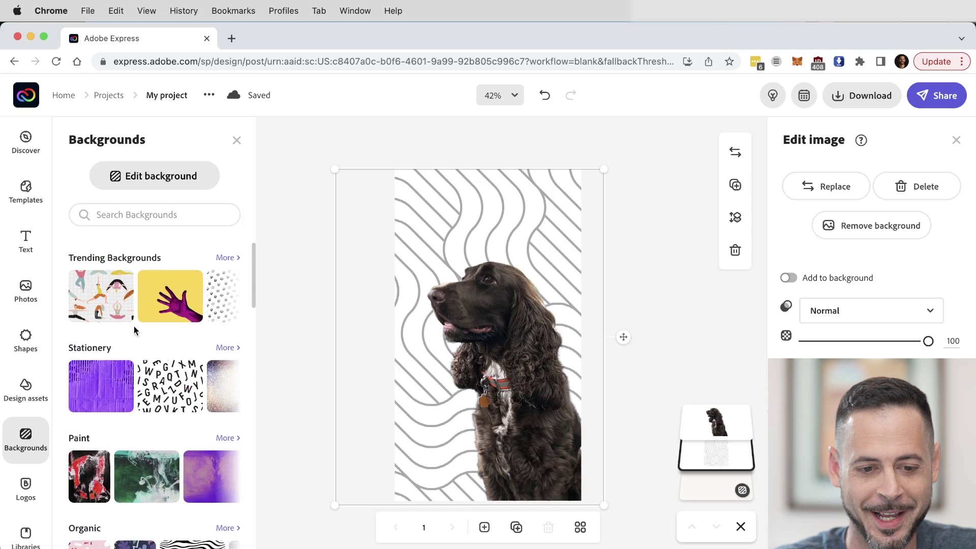
scroll(136, 336, down, 3)
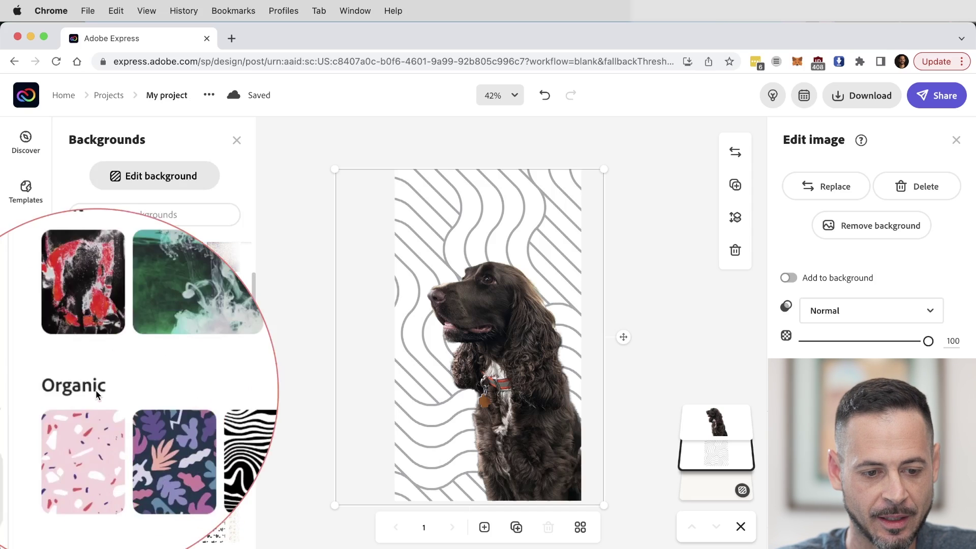
click(182, 380)
scroll(183, 317, down, 1)
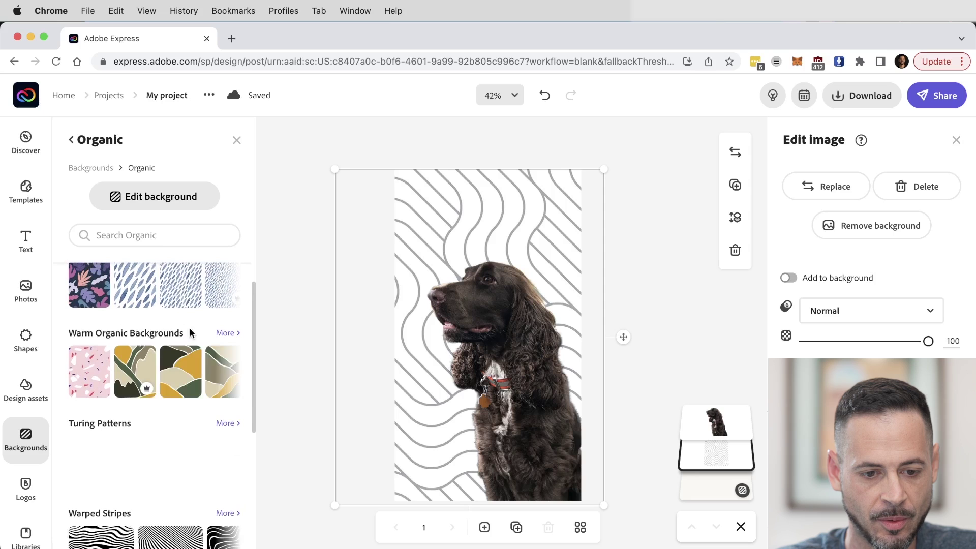
click(228, 336)
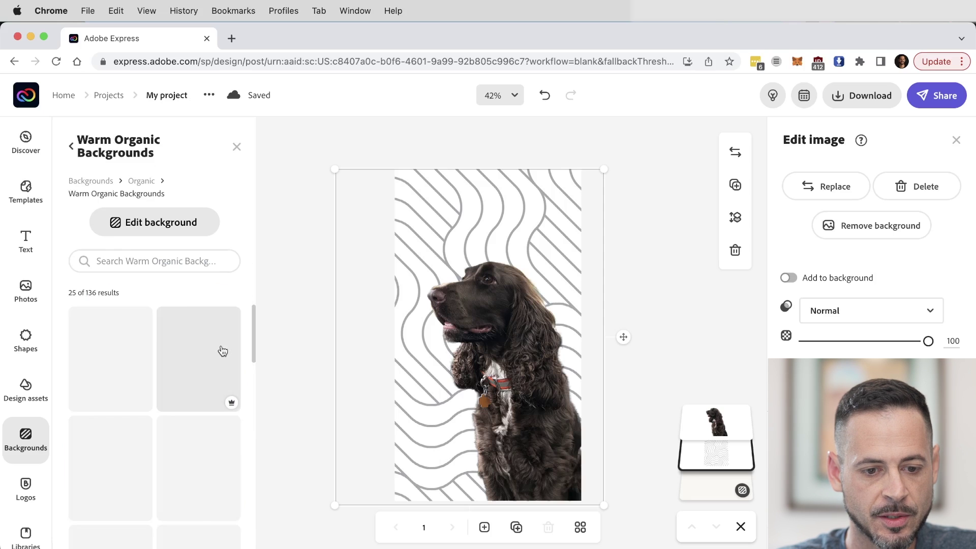
- Add the green, tan and mustard flowing landscape pattern as a freely movable image and place its layer directly behind the dog
scroll(166, 391, down, 2)
scroll(166, 391, down, 1)
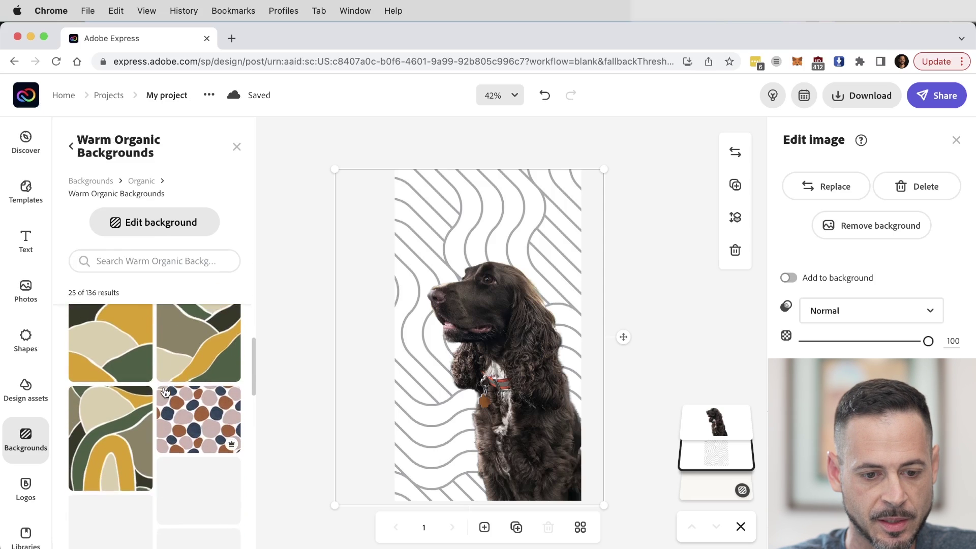
click(194, 387)
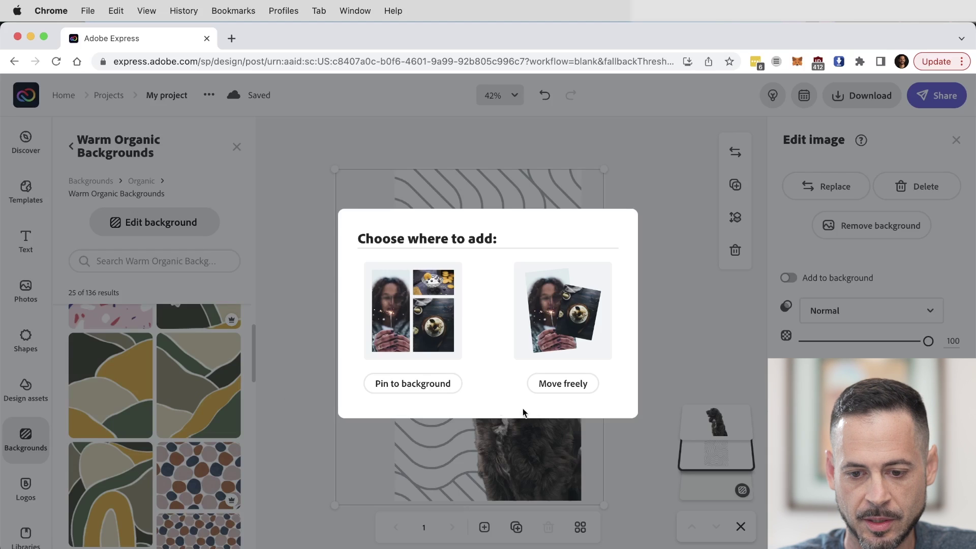
click(563, 383)
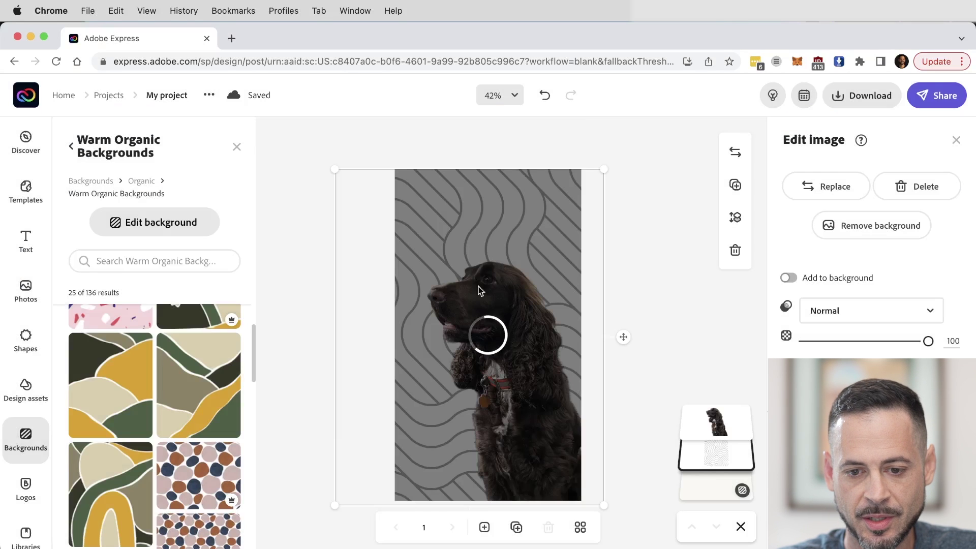
drag(707, 391, 708, 422)
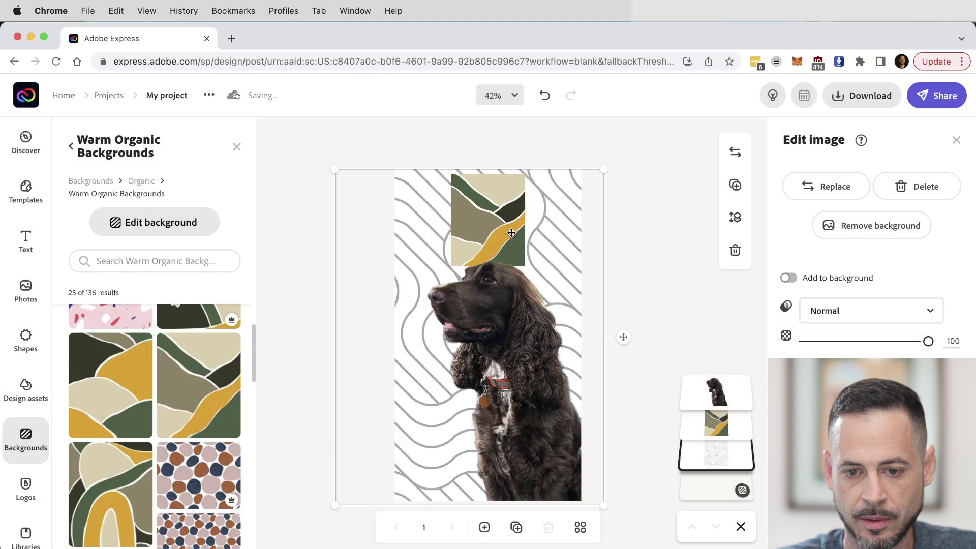
click(496, 250)
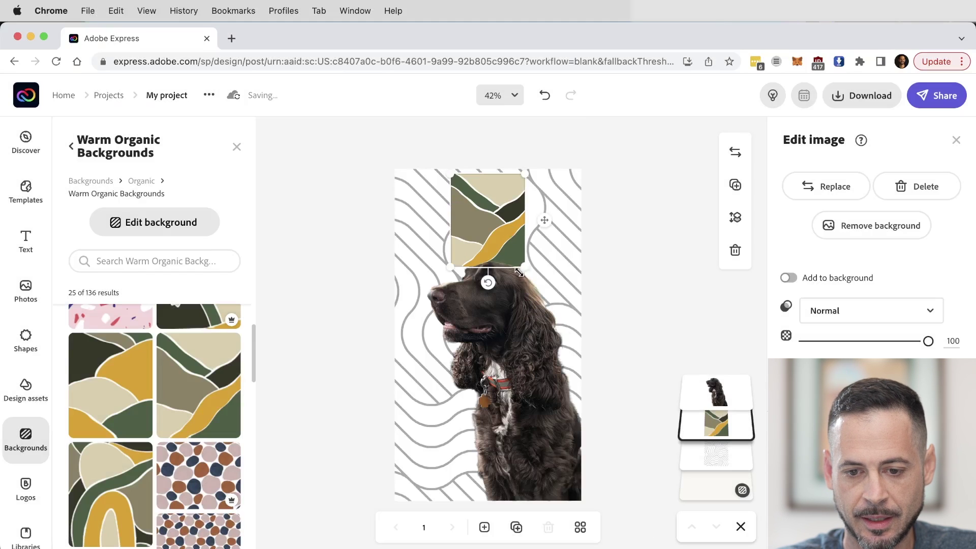
- Enlarge and reposition the organic landscape pattern so it covers the whole page behind the dog
drag(528, 268, 671, 454)
drag(657, 362, 584, 360)
drag(599, 449, 648, 522)
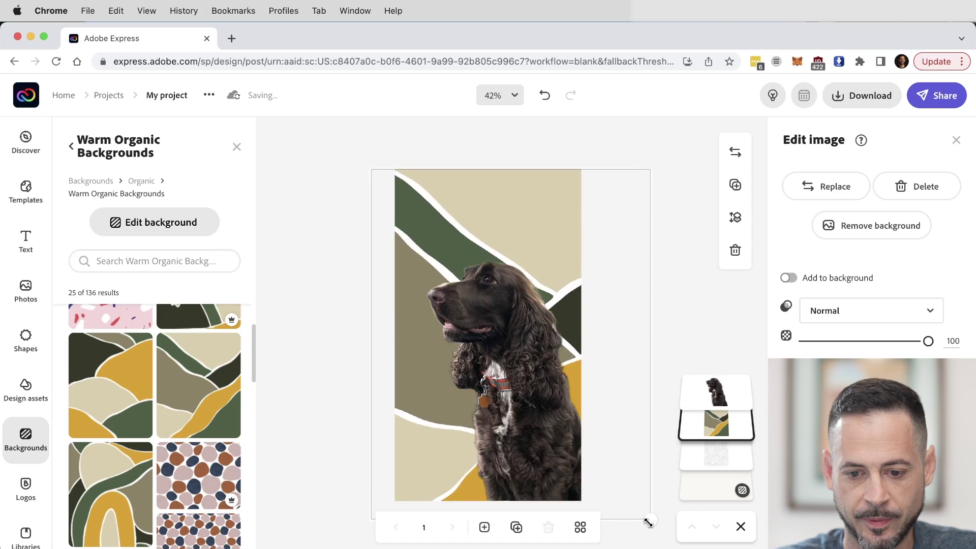
drag(608, 468, 595, 464)
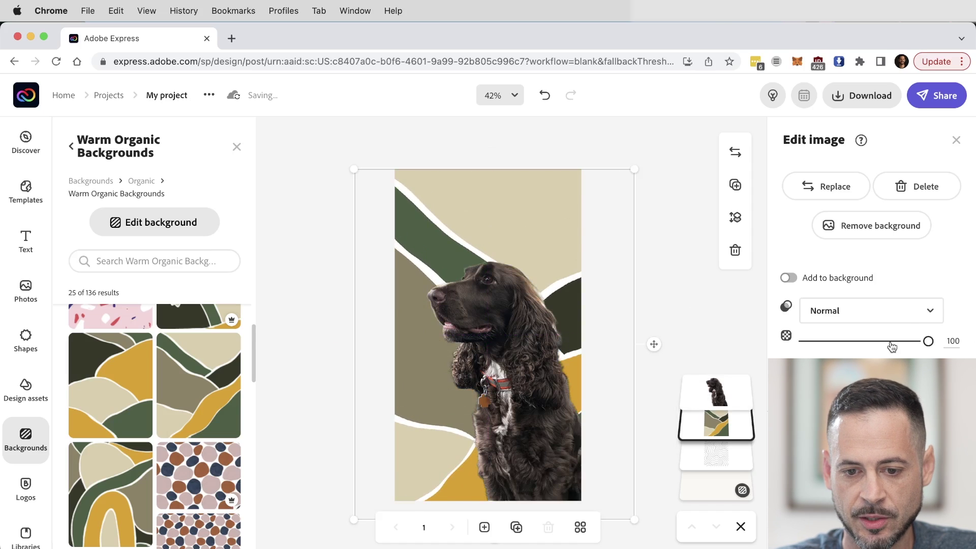
- Try the Duotone, Grayscale, Darken, Matte and Lighten filters on the organic pattern image and switch its filters back off
drag(891, 343, 972, 346)
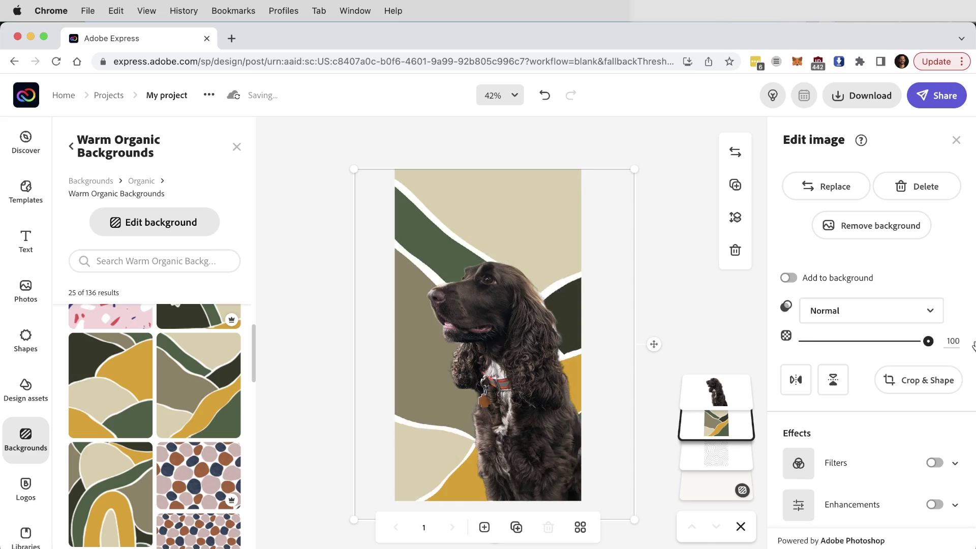
click(936, 464)
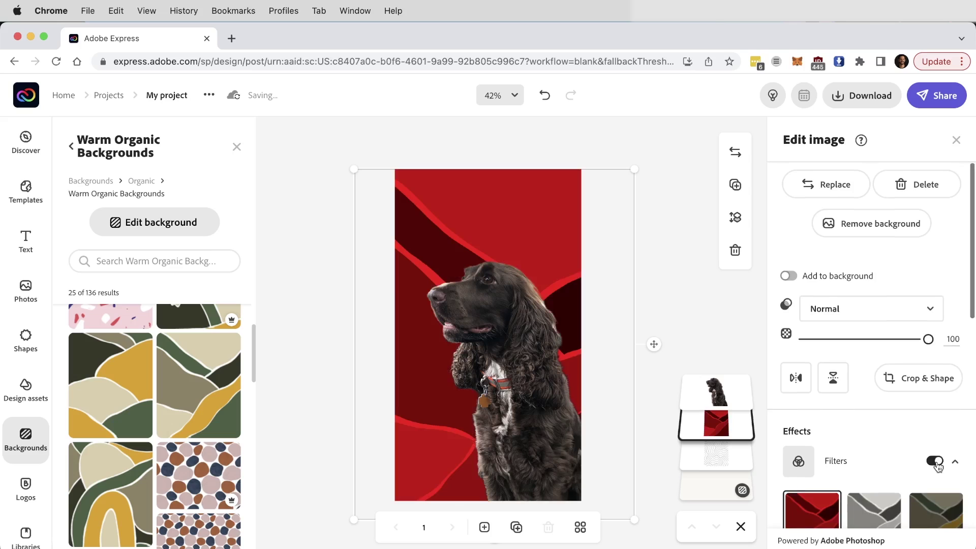
click(891, 411)
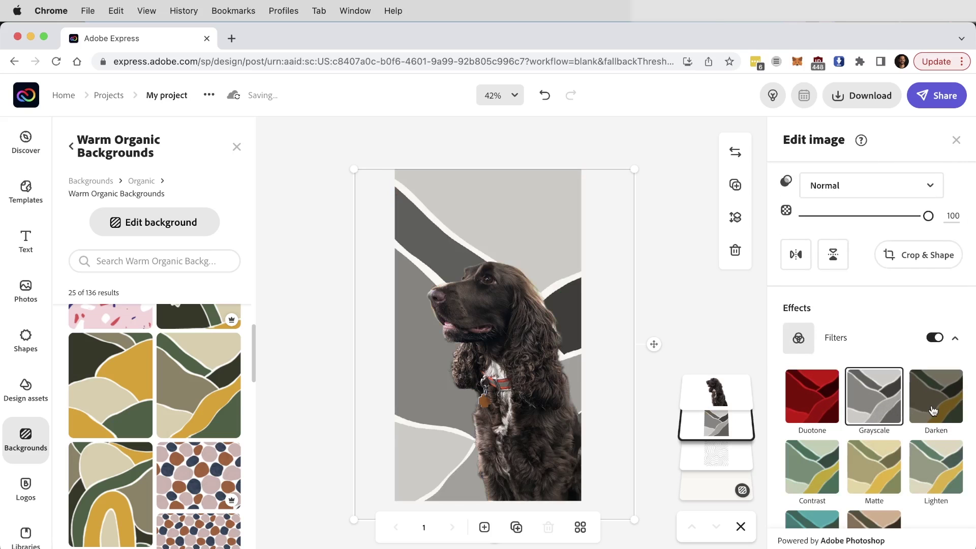
click(928, 415)
click(871, 476)
click(919, 481)
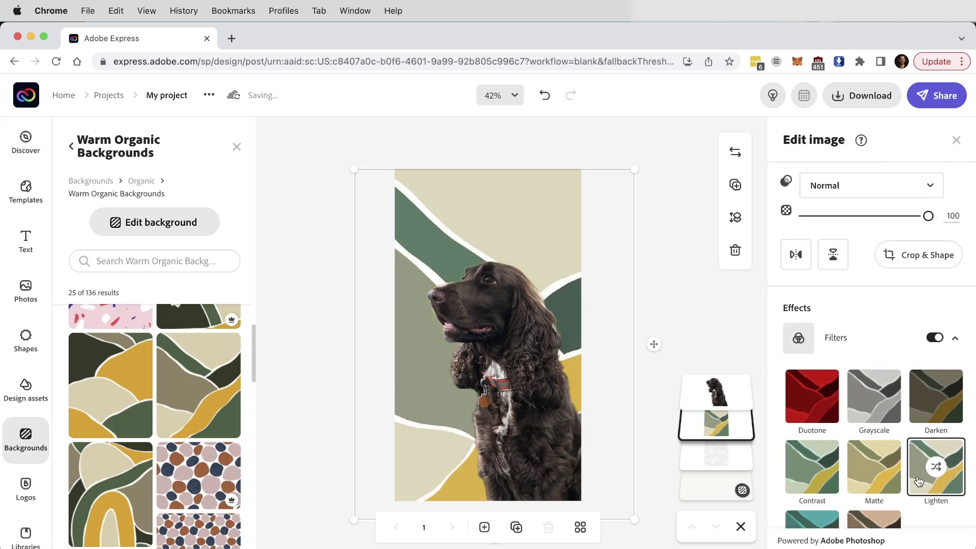
click(933, 339)
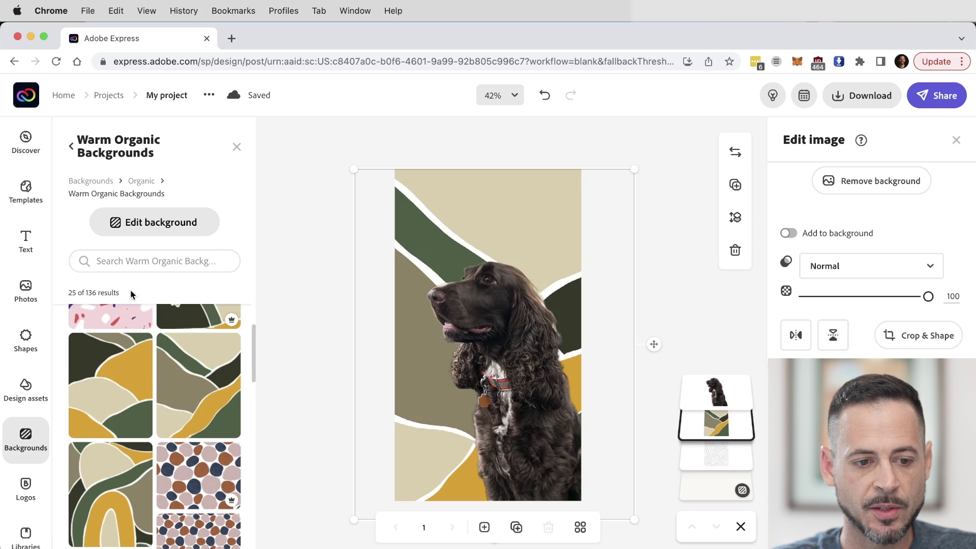
- Look through the ready-made text designs, from Social and Logos through Headlines, Bios and Sales to Quotes
click(33, 235)
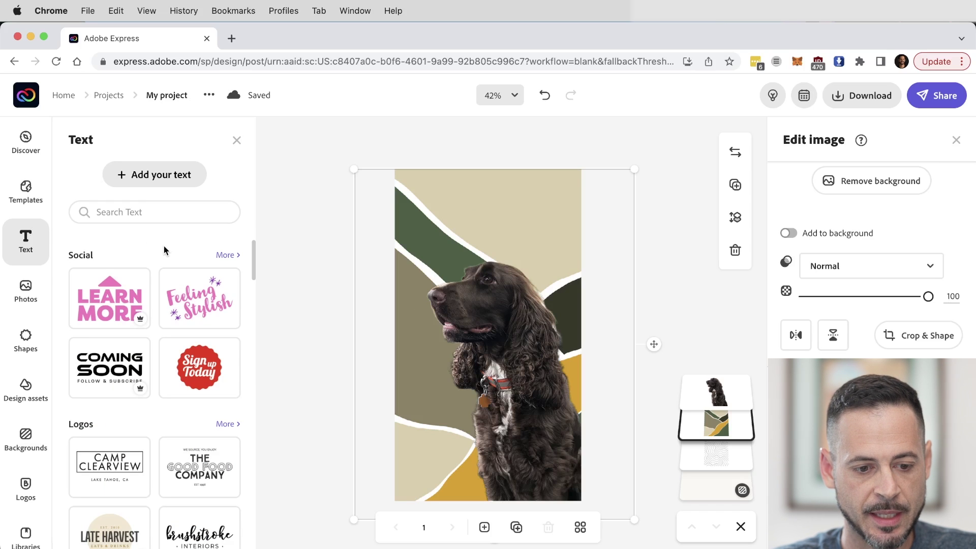
scroll(160, 351, down, 4)
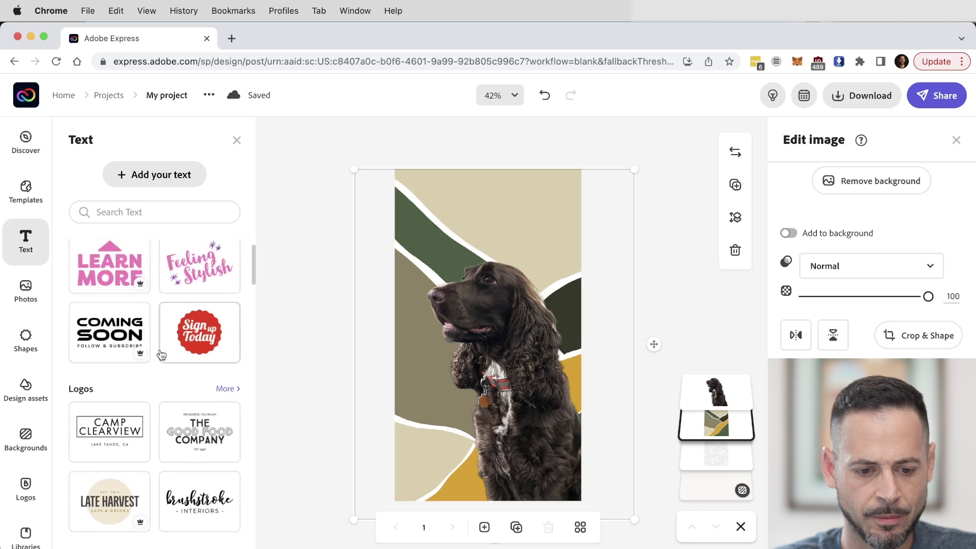
scroll(161, 354, down, 10)
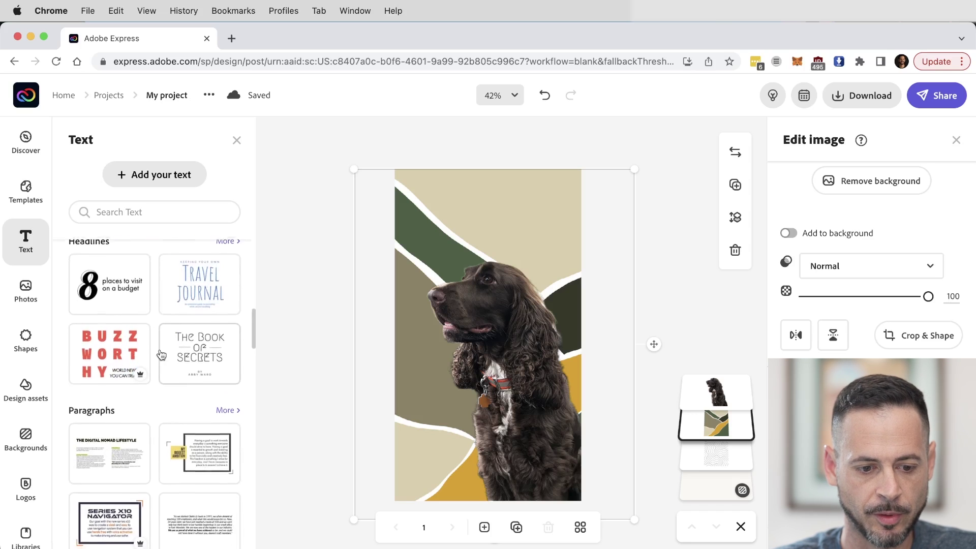
scroll(161, 355, down, 10)
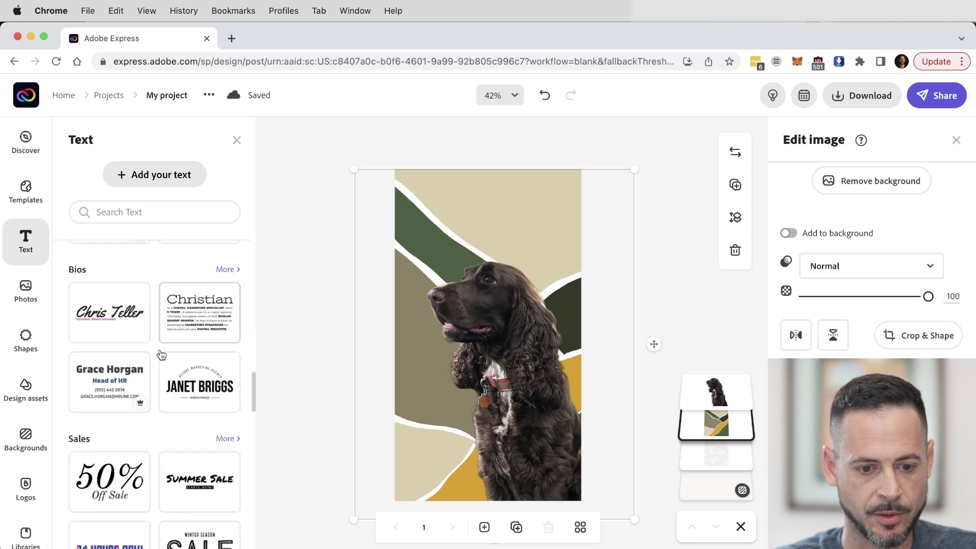
scroll(162, 354, down, 10)
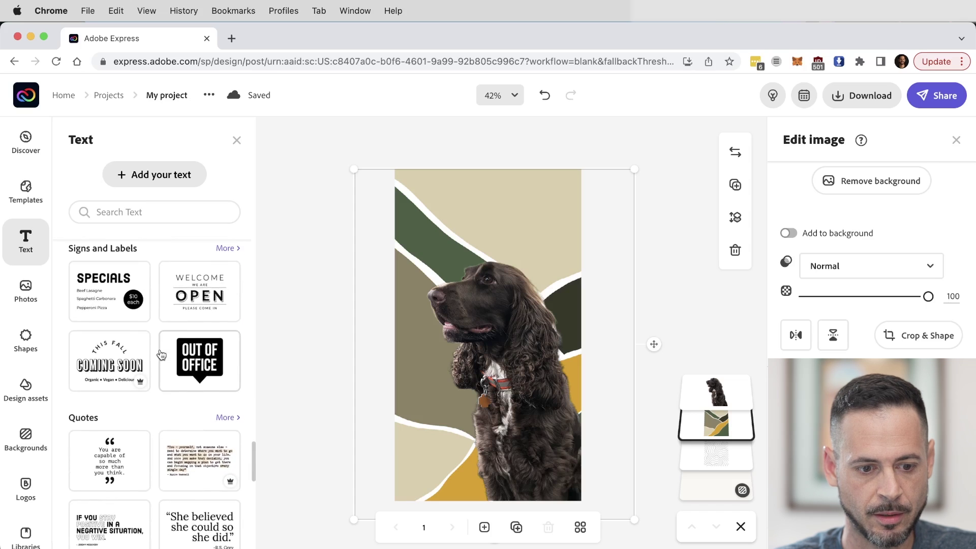
scroll(162, 354, down, 5)
scroll(161, 354, up, 5)
scroll(161, 355, up, 10)
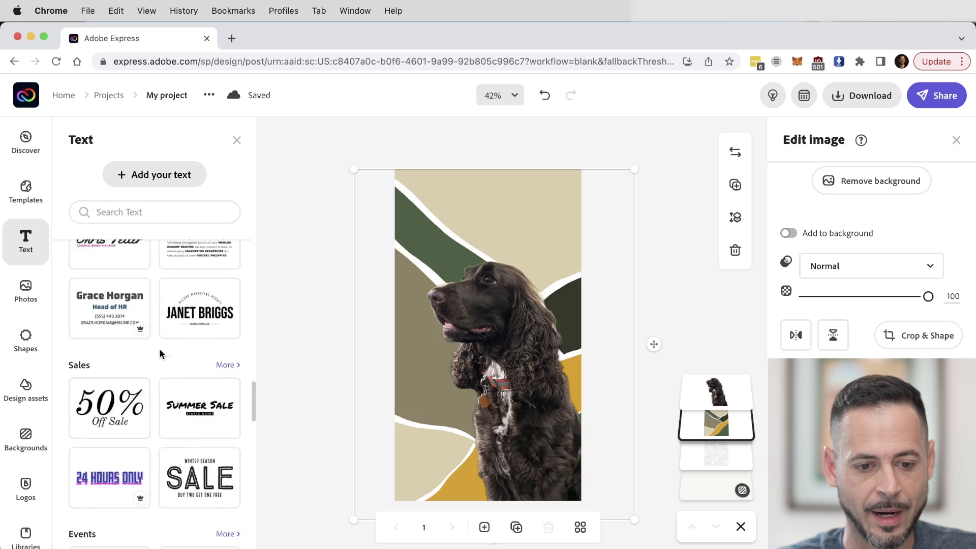
scroll(160, 350, up, 10)
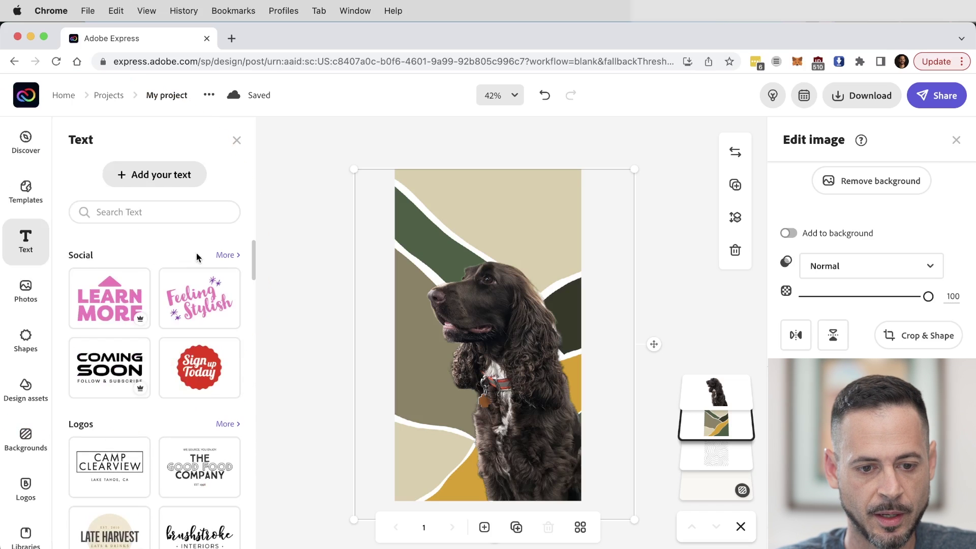
- Add the pink NEW POST banner from the Social text designs and move it up above the dog's head
click(226, 256)
scroll(176, 290, down, 5)
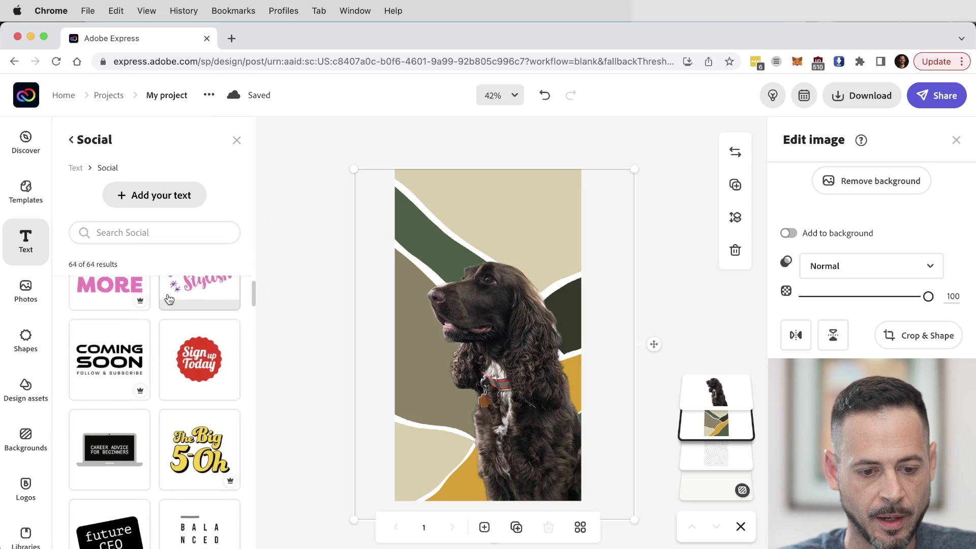
scroll(170, 299, down, 6)
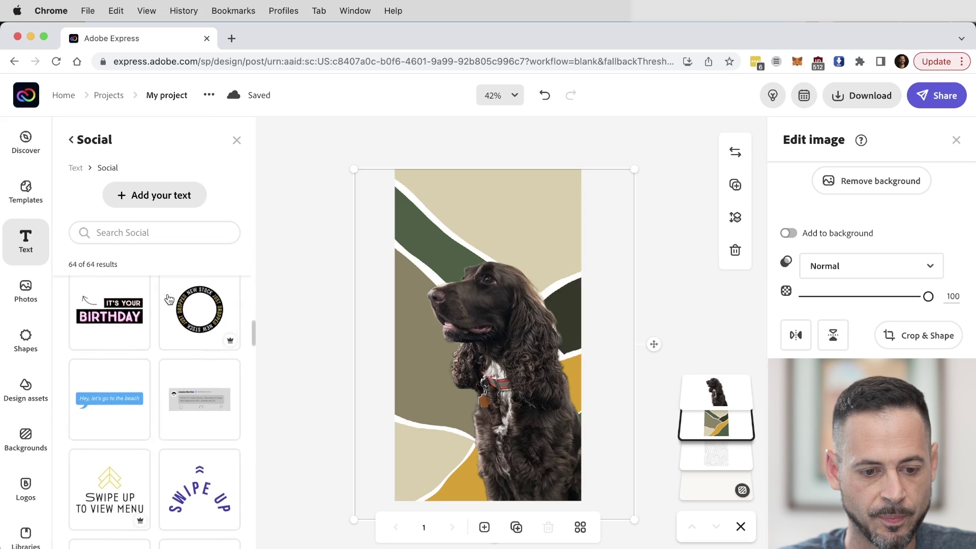
scroll(169, 299, down, 5)
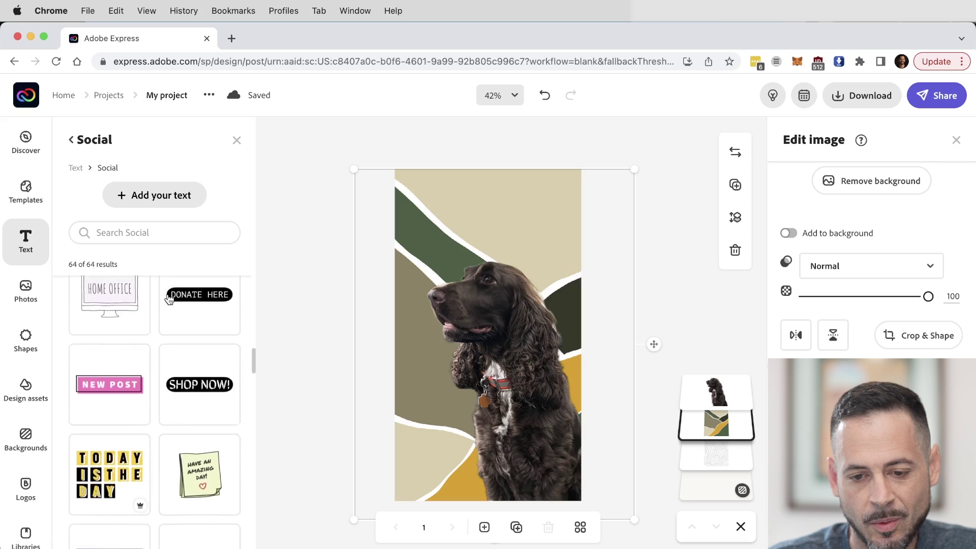
scroll(169, 299, down, 2)
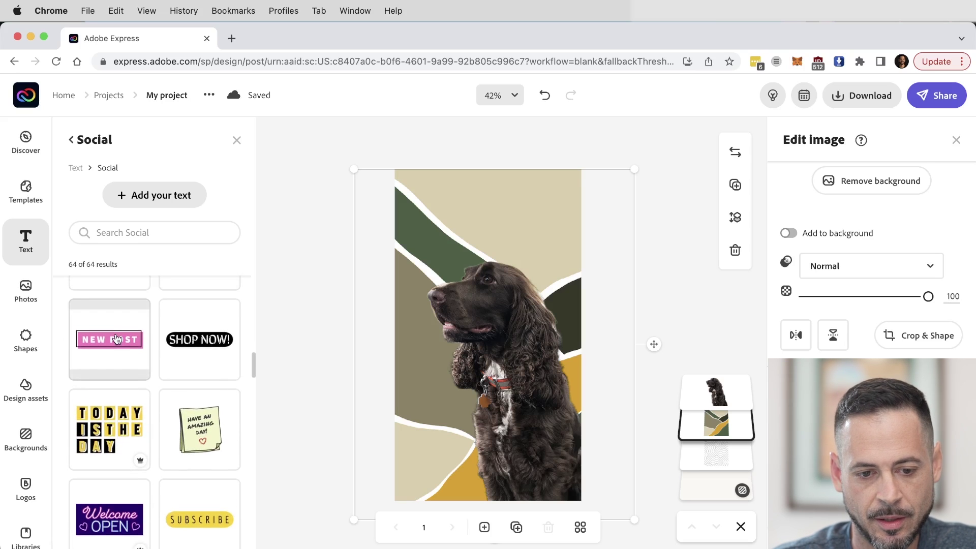
click(117, 339)
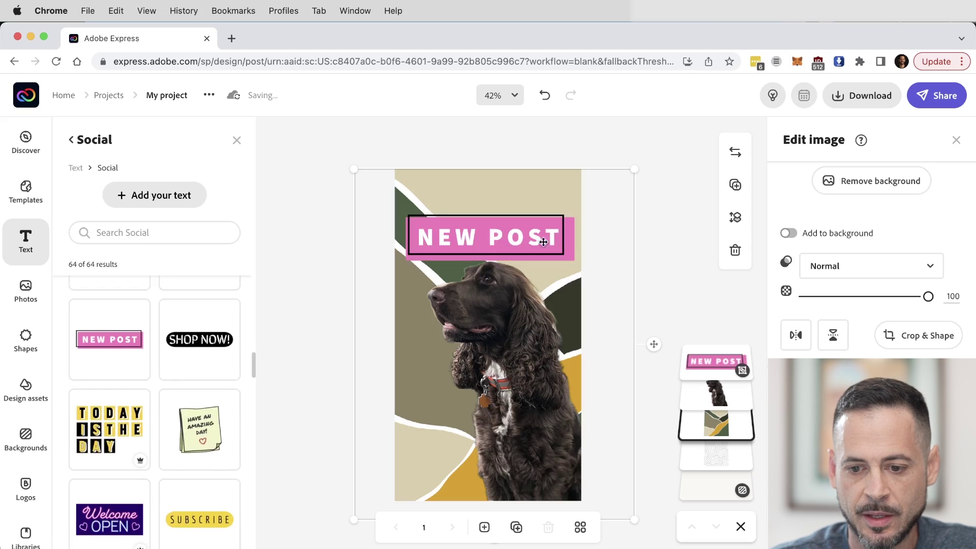
click(712, 357)
drag(526, 244, 534, 222)
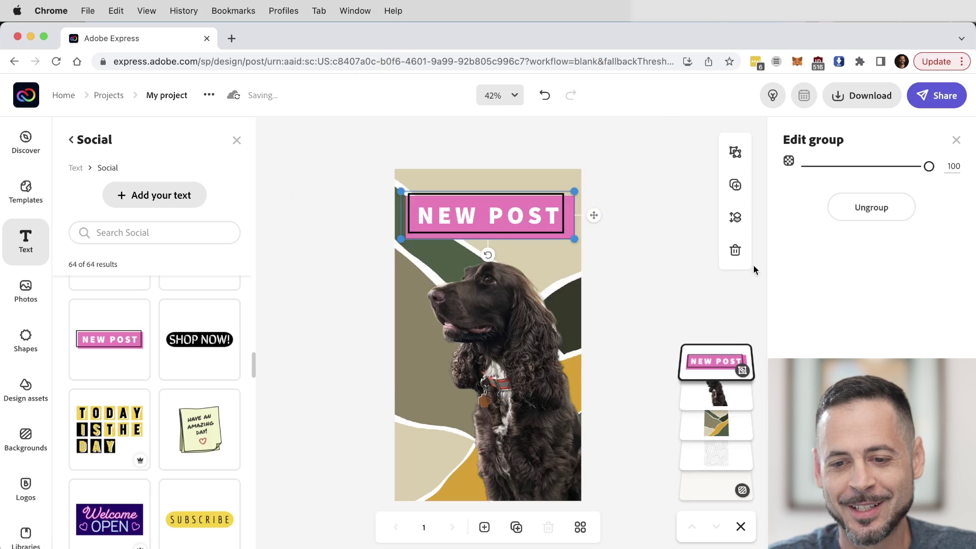
- Ungroup the NEW POST banner's text from its frame and change the wording to "Paw Patrol"
click(873, 218)
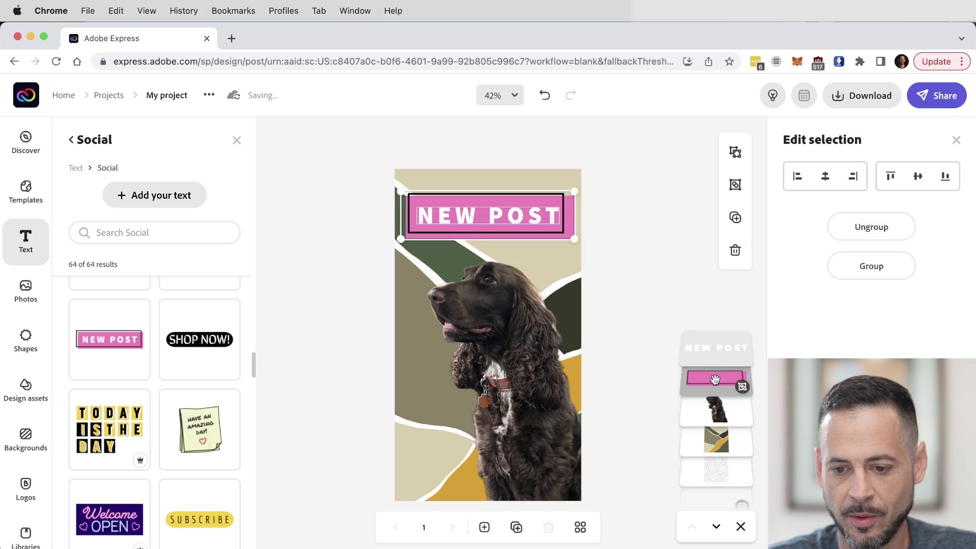
click(711, 354)
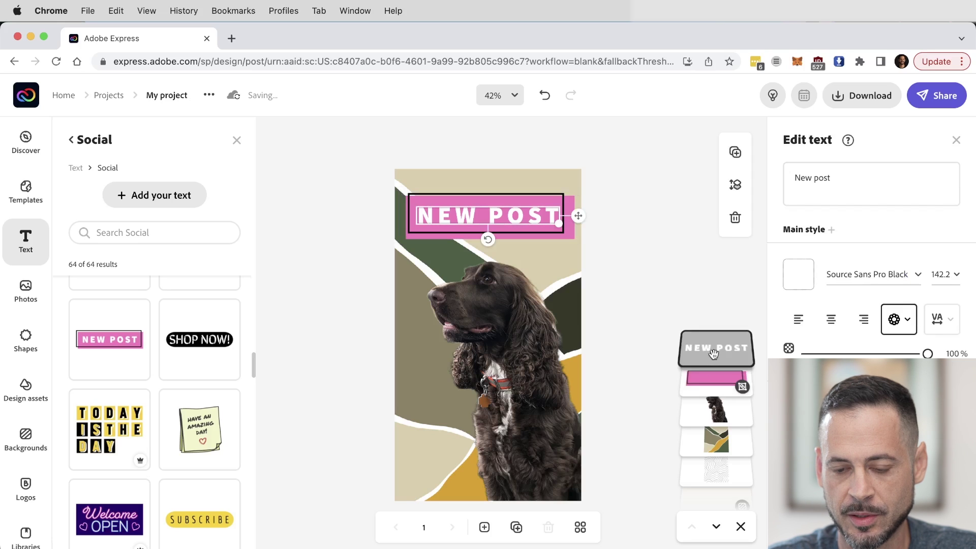
click(711, 378)
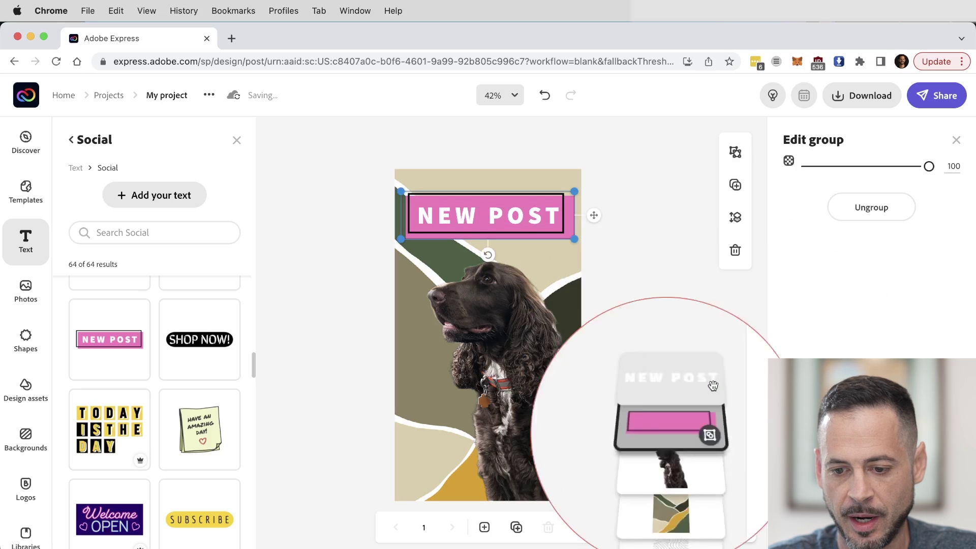
click(704, 345)
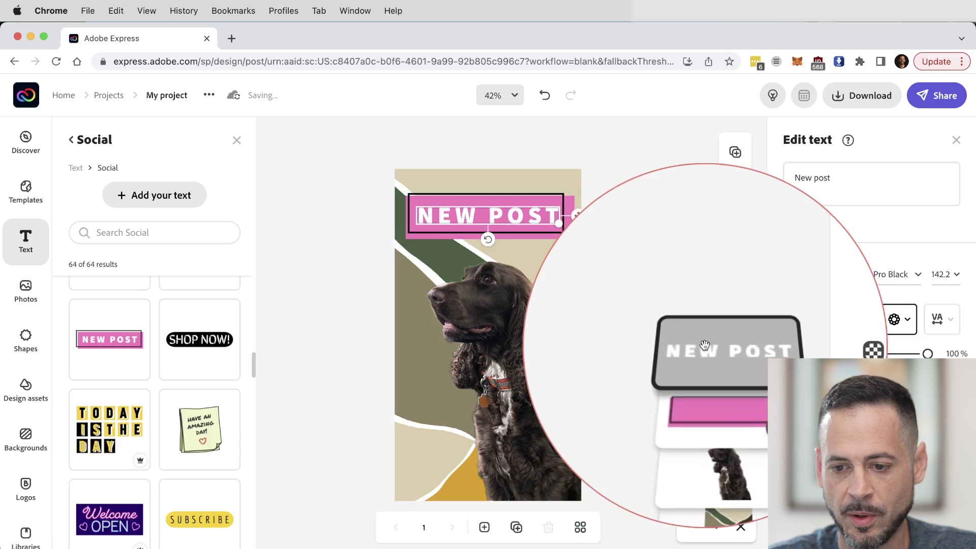
triple_click(830, 186)
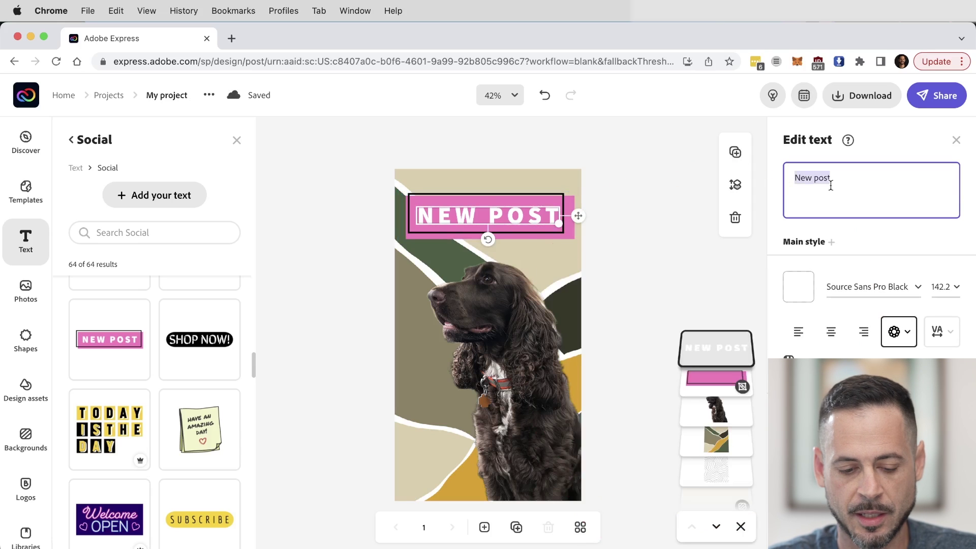
text(Paw Pa)
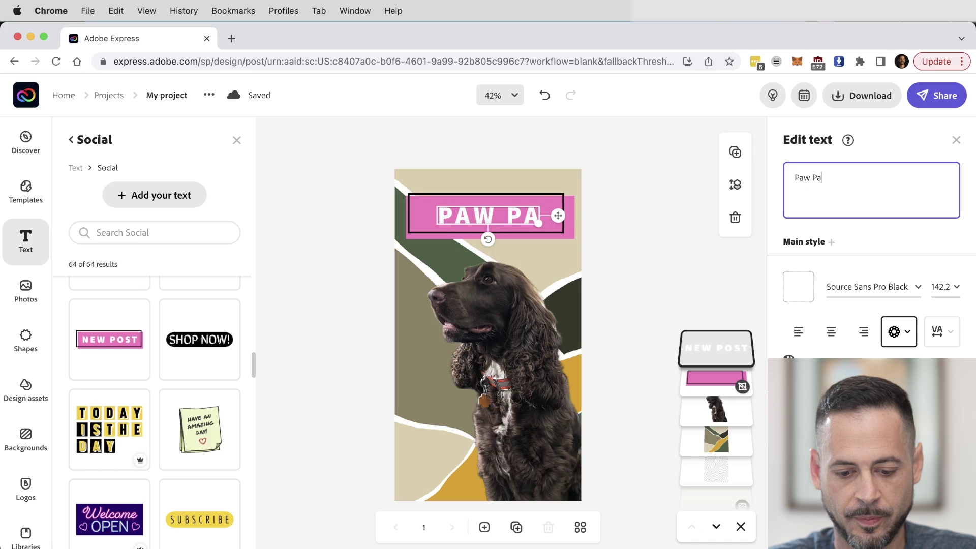
text(trol)
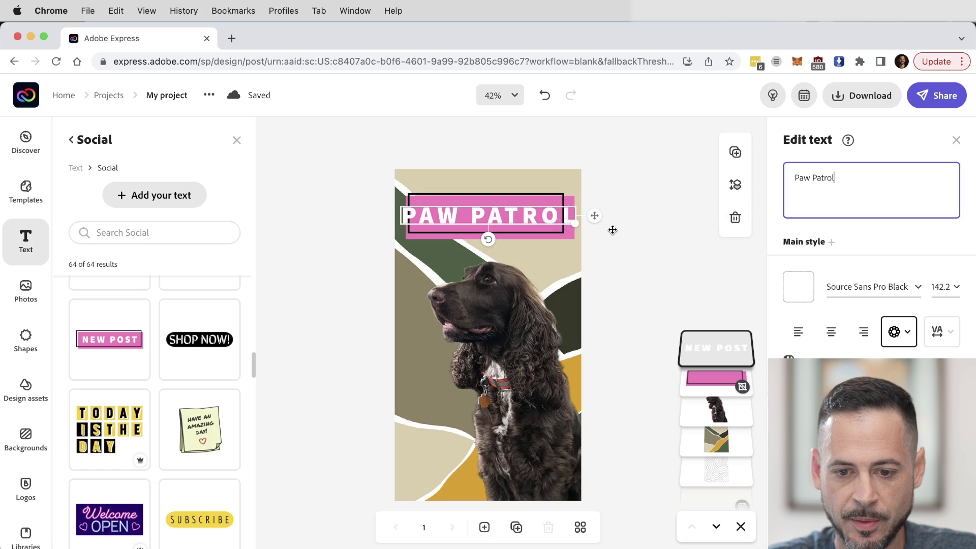
- Set the Paw Patrol text size to 110 so it fits inside the banner's black frame
drag(575, 224, 533, 215)
key(super+z)
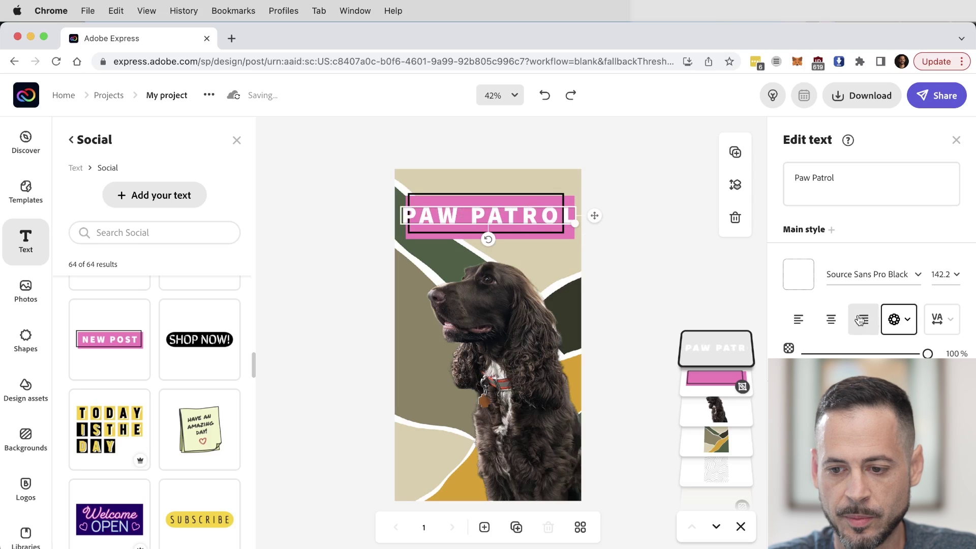
click(941, 276)
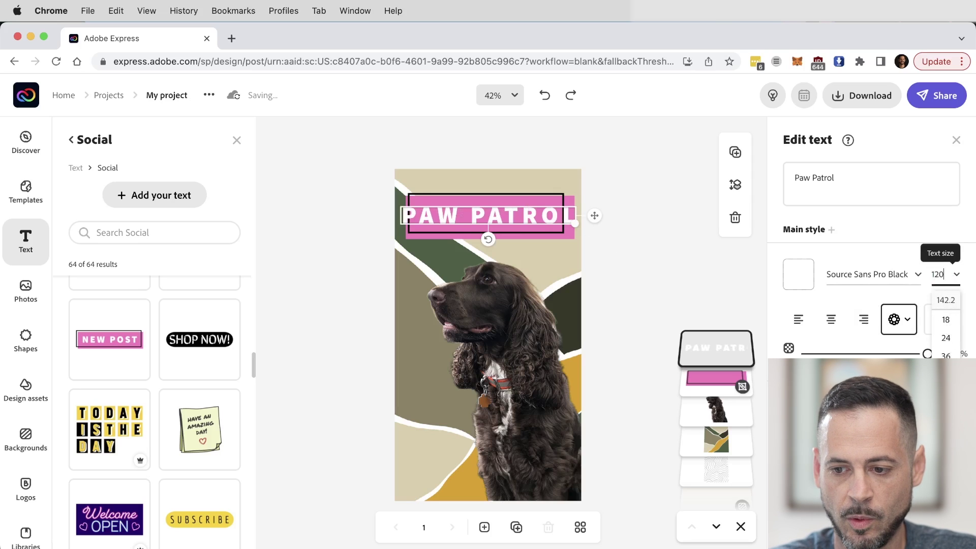
key(Return)
click(935, 277)
text(110)
key(Return)
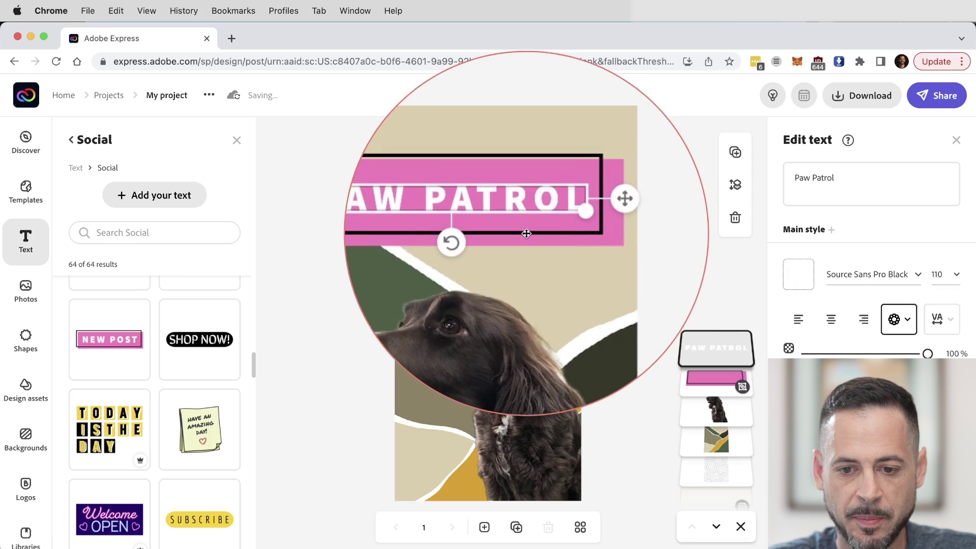
- Ungroup the banner's frame and pink rectangle, and recolor the rectangle with the mustard sampled from the background pattern
click(715, 379)
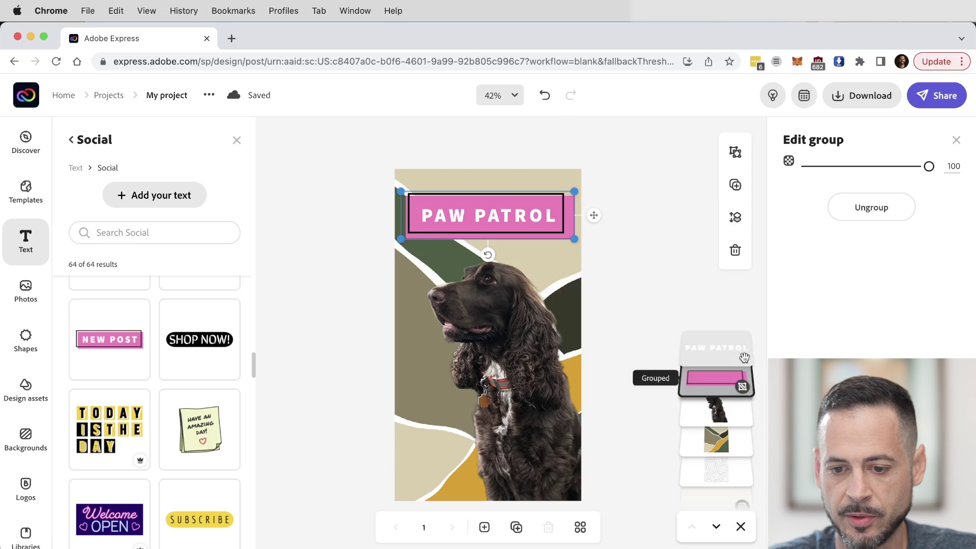
click(865, 219)
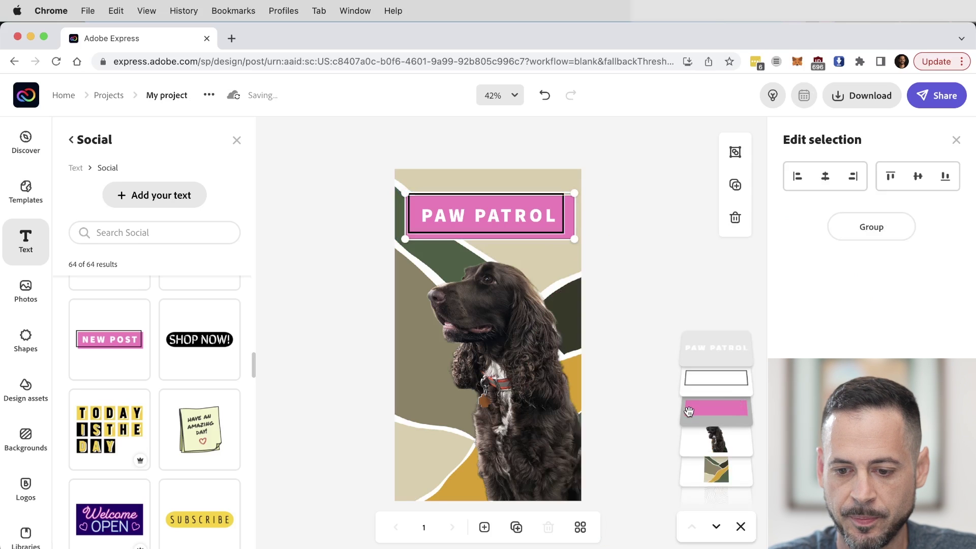
click(714, 411)
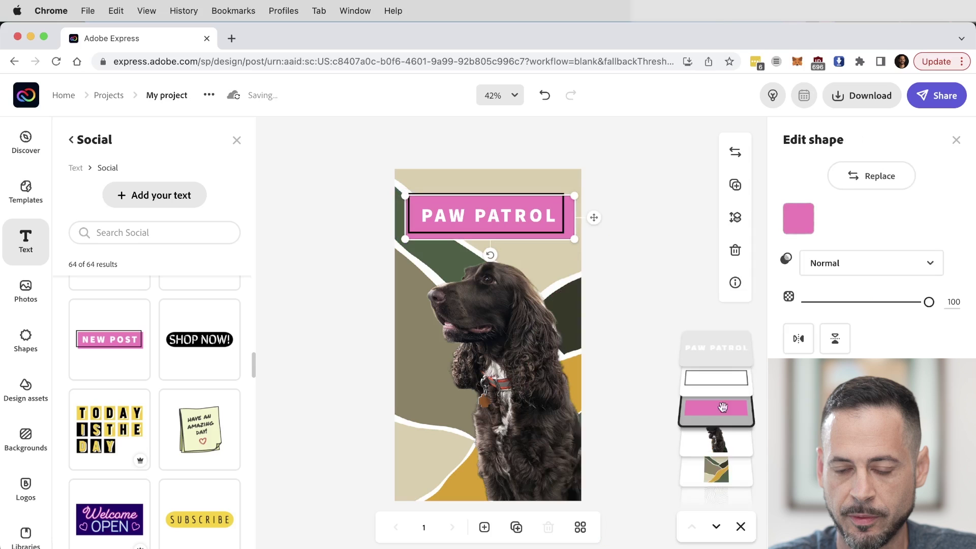
click(800, 219)
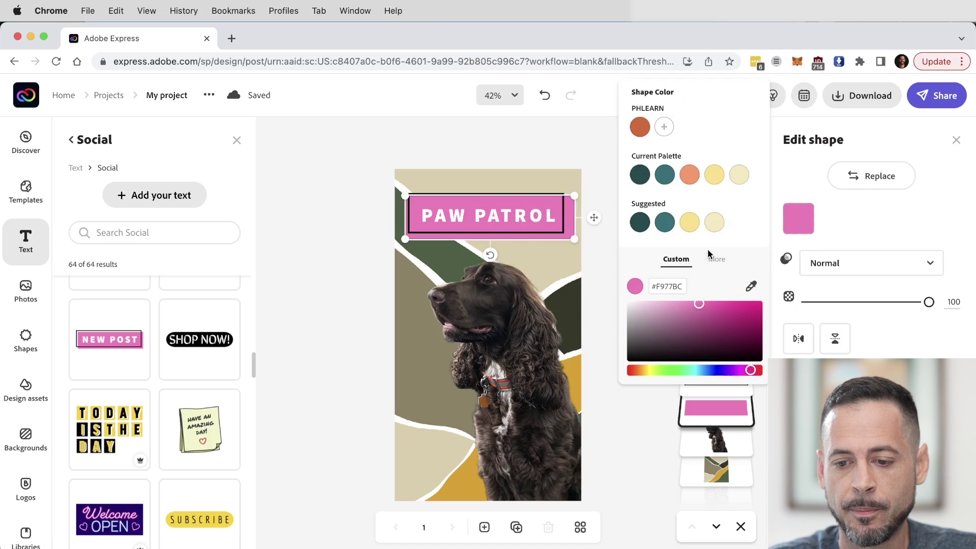
click(752, 289)
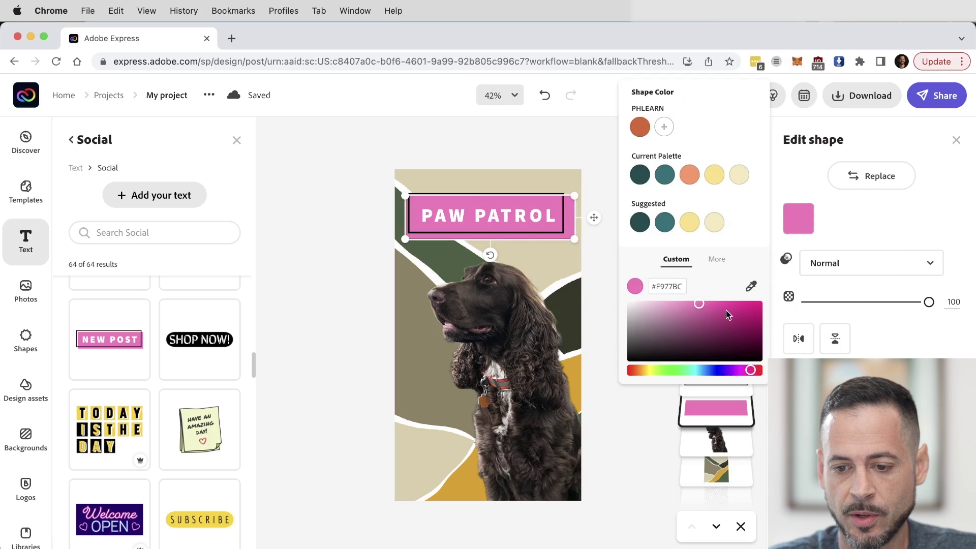
click(570, 365)
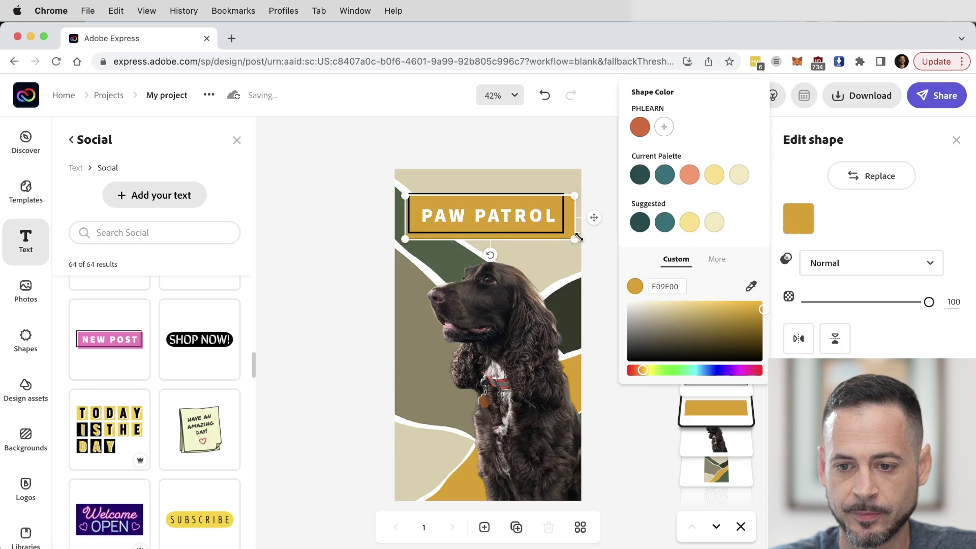
click(585, 144)
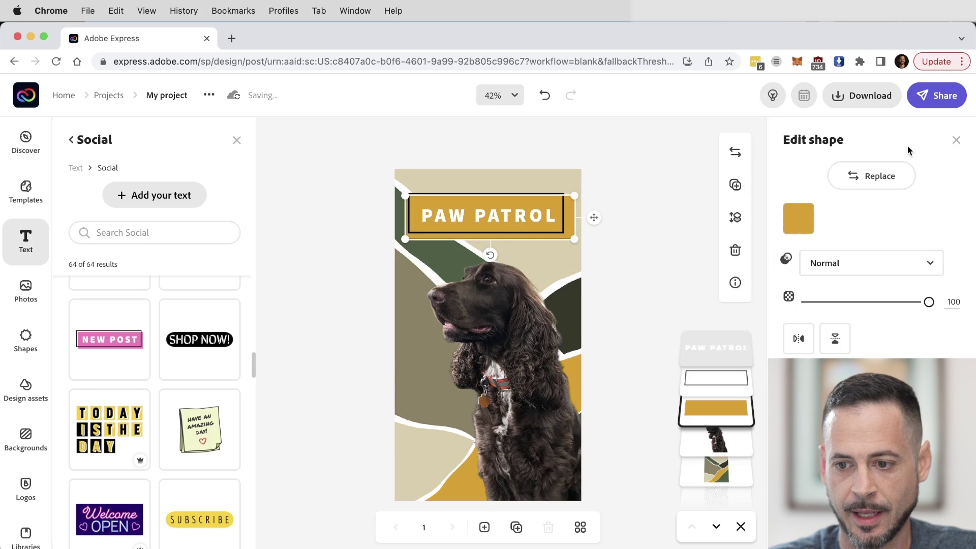
- Search the shapes for "paw" and add a solid black paw print to the story
click(956, 142)
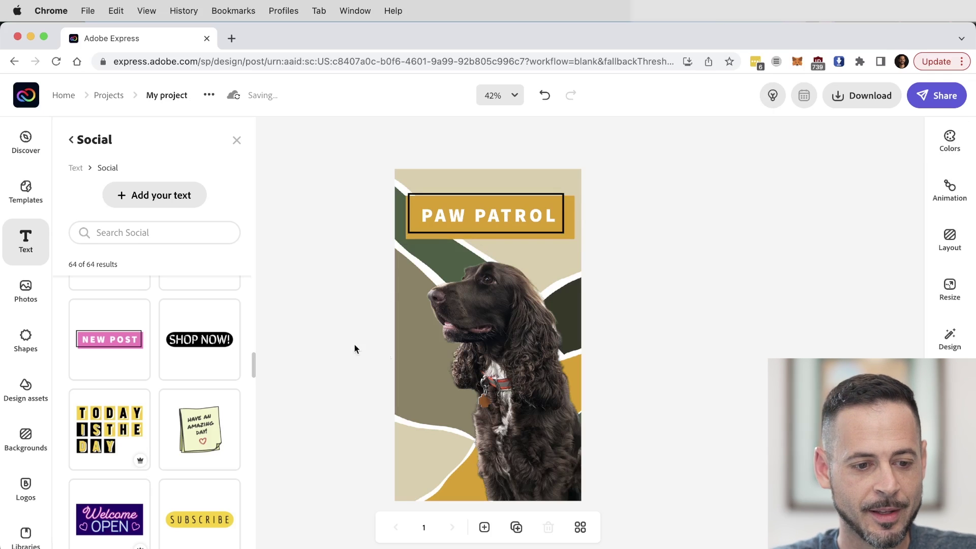
click(27, 344)
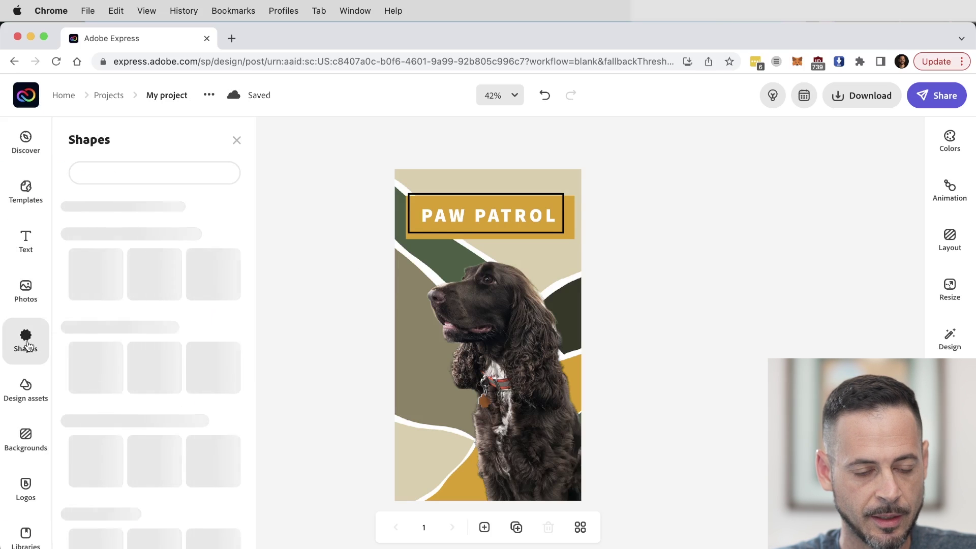
click(143, 180)
text(paw)
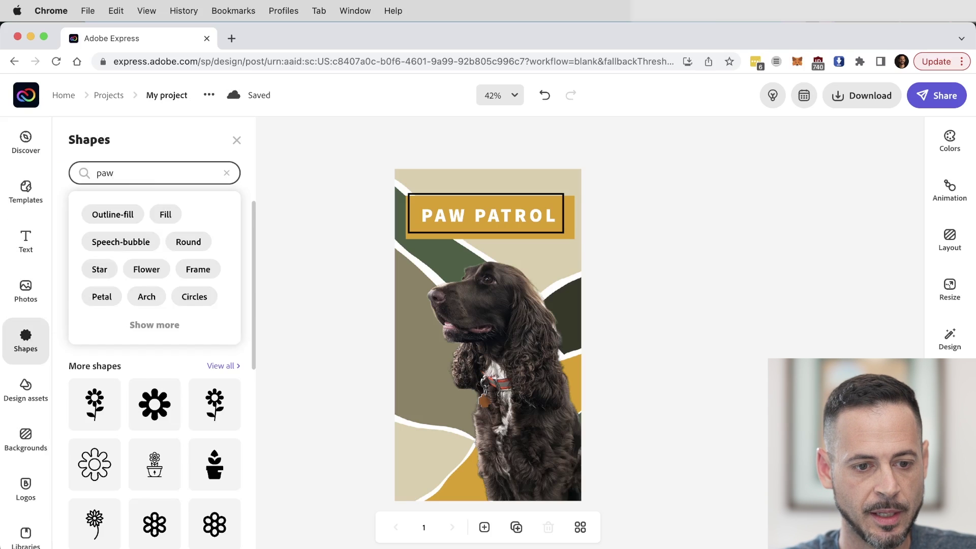
key(Return)
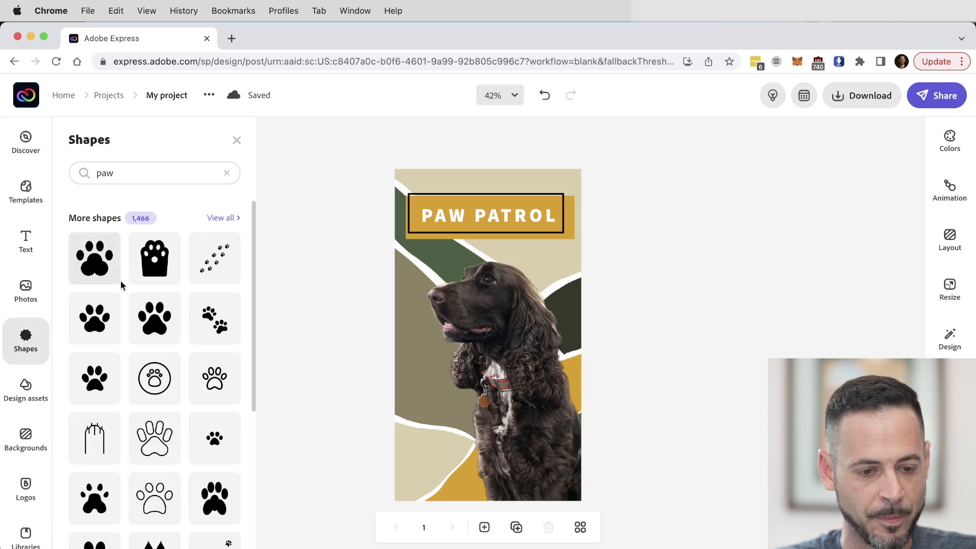
scroll(157, 323, down, 5)
scroll(157, 322, up, 4)
scroll(156, 321, up, 2)
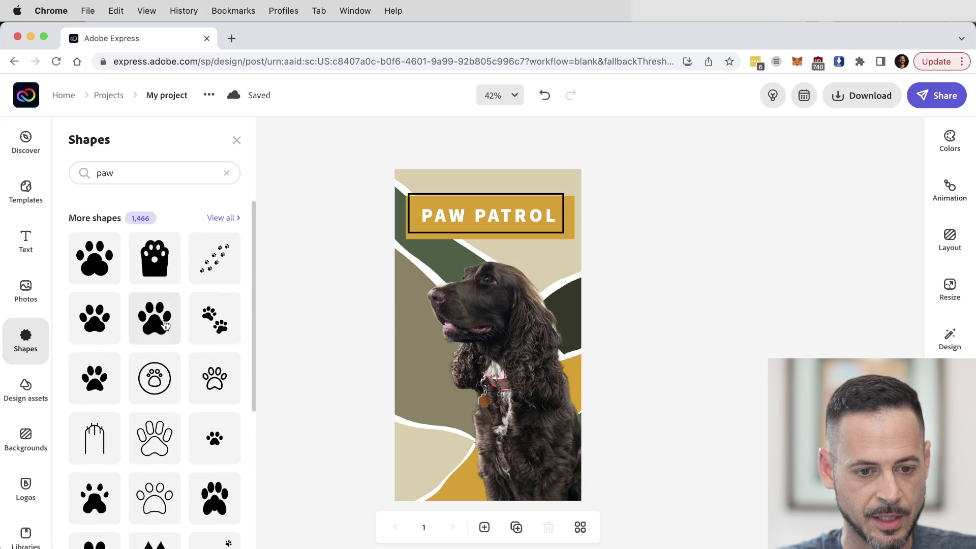
drag(150, 329, 489, 311)
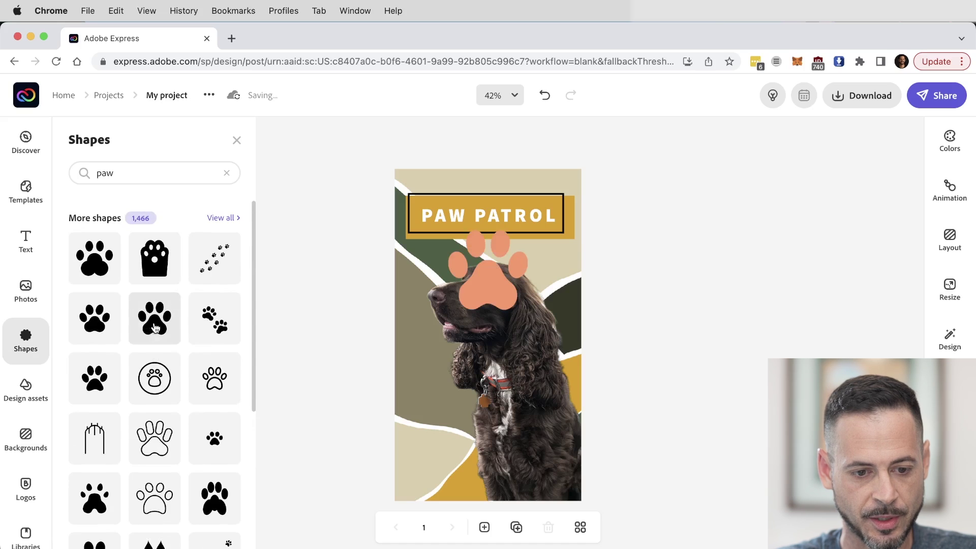
- Move the paw print to the story's lower-left corner and scale it down to fit beside the dog
click(491, 288)
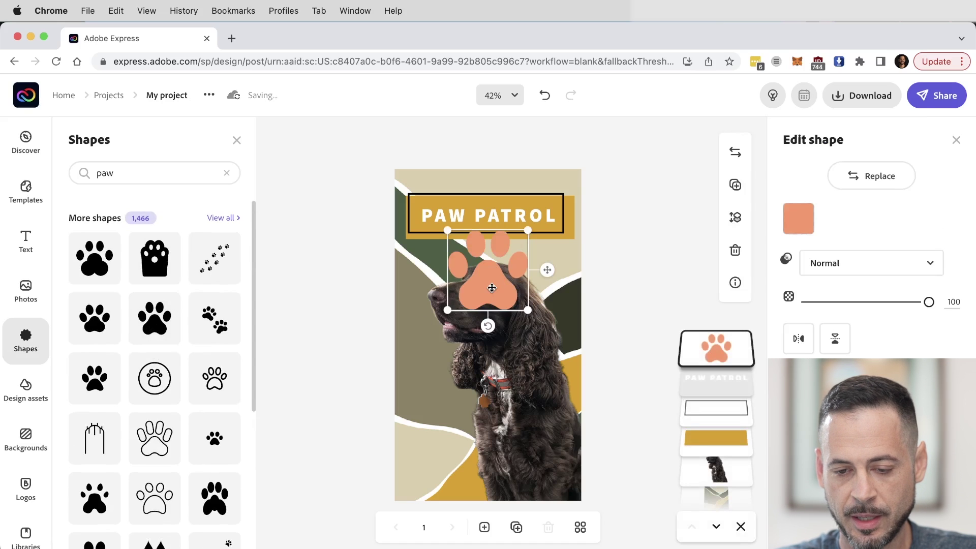
drag(503, 295, 458, 468)
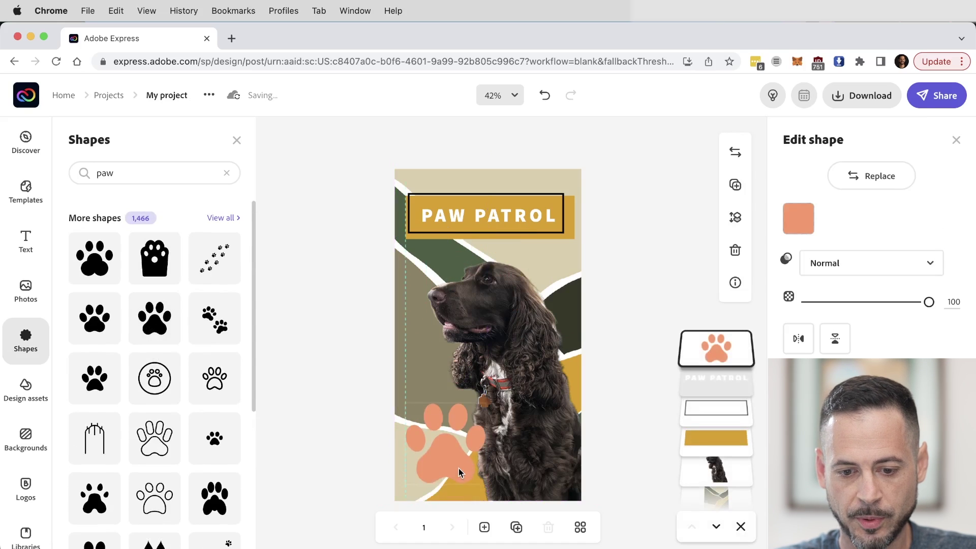
drag(484, 411, 469, 423)
drag(461, 457, 461, 462)
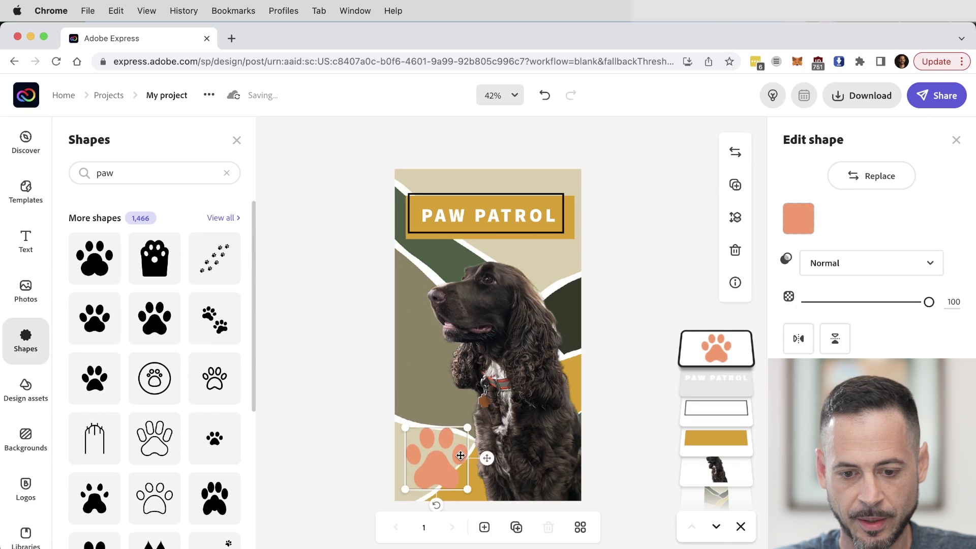
drag(468, 428, 490, 407)
drag(456, 453, 454, 442)
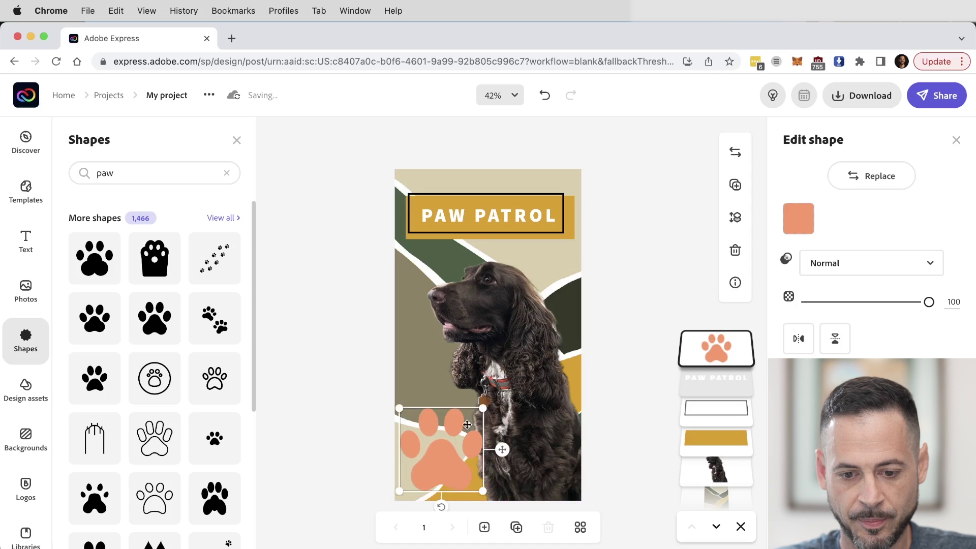
drag(488, 408, 444, 457)
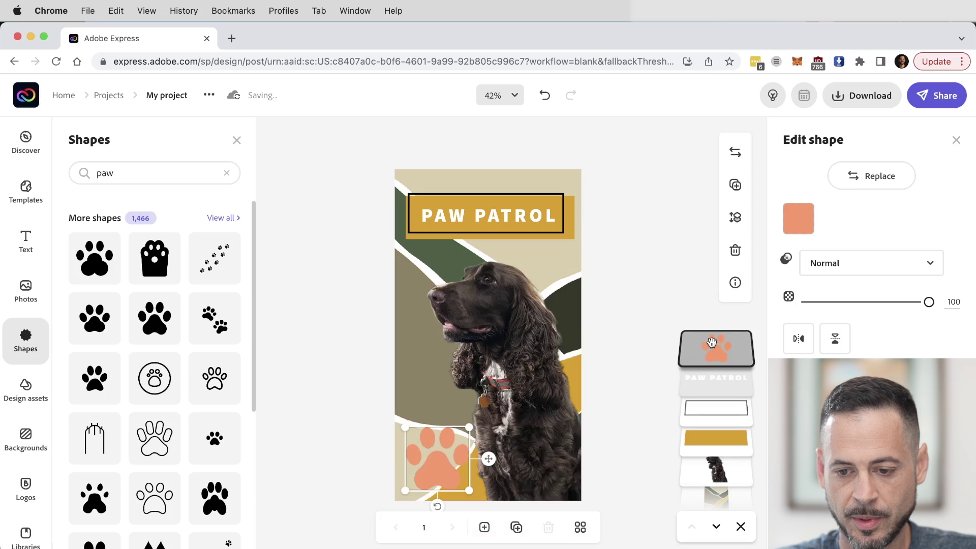
- Recolor the paw print with the dark green (363729) sampled from the background pattern beside the dog's head
click(806, 223)
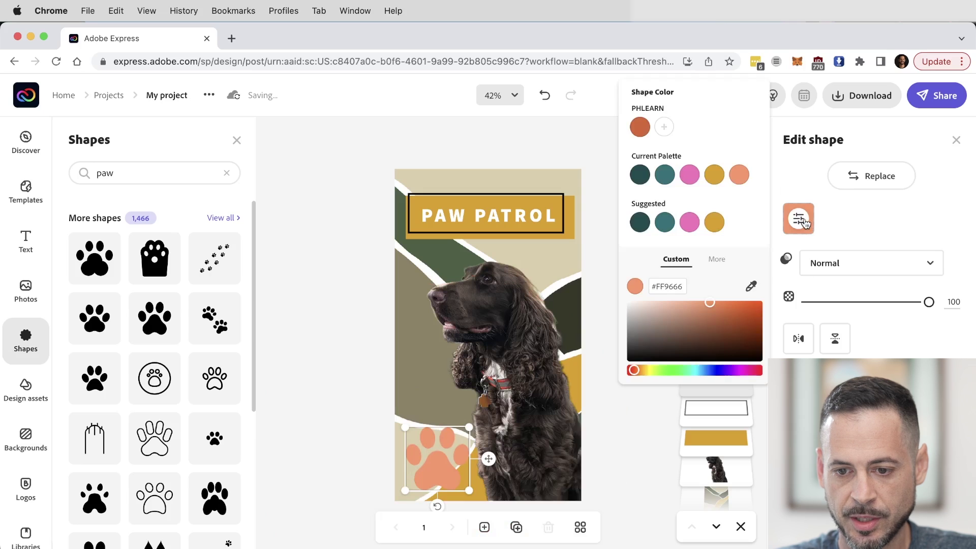
click(751, 287)
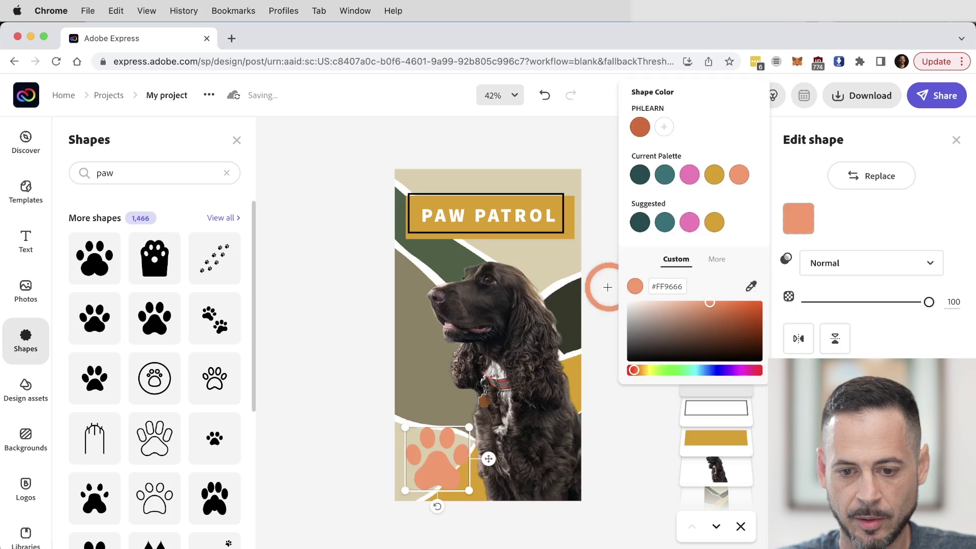
click(567, 303)
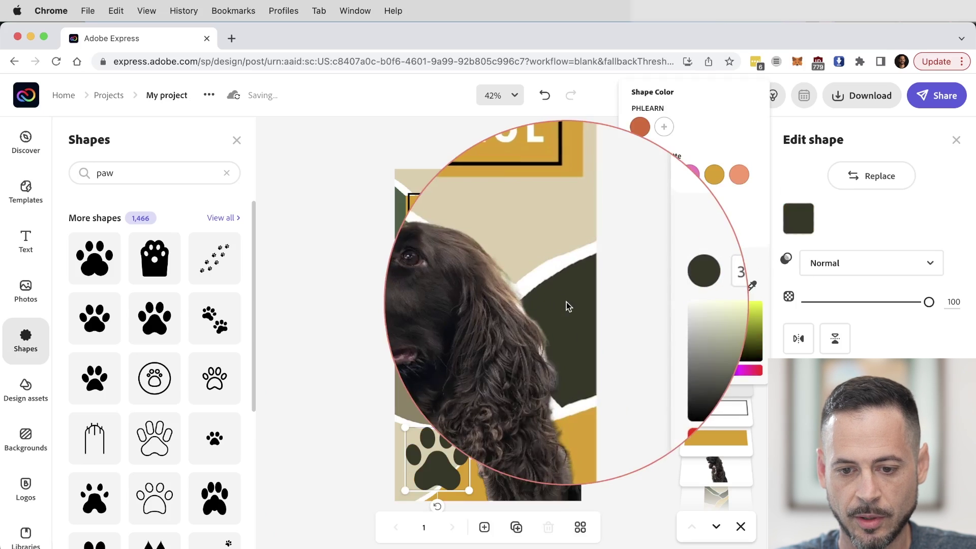
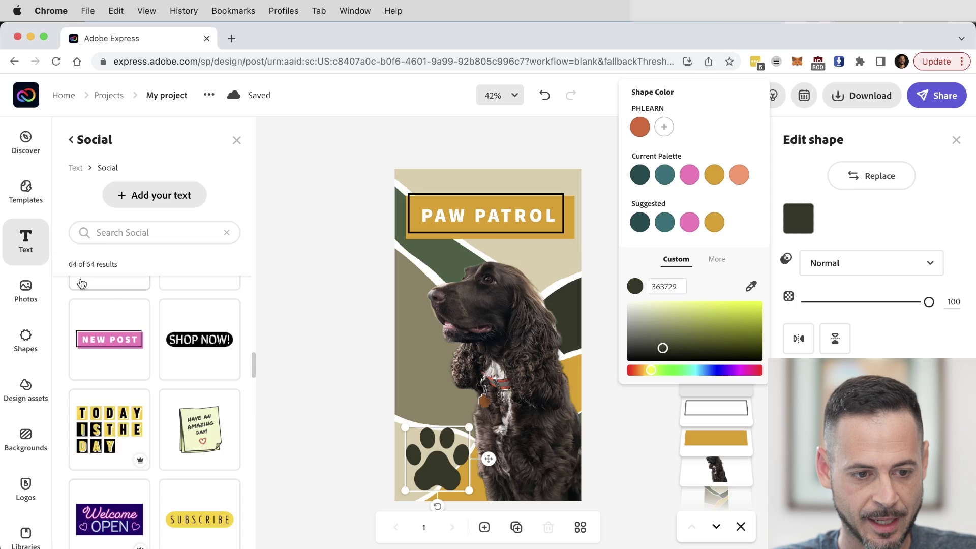
- Add the red "Sign up Today" badge from the Social text designs to the story
scroll(151, 333, up, 5)
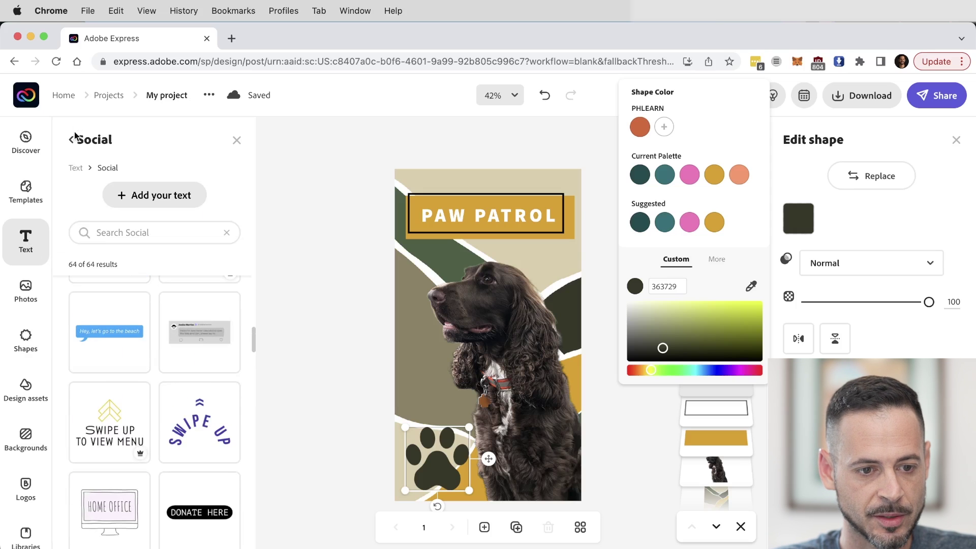
click(74, 169)
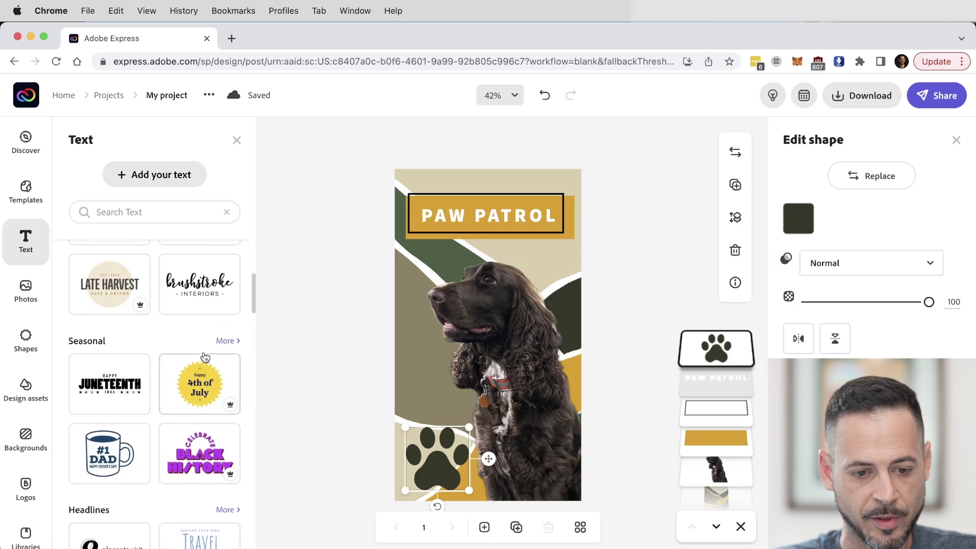
scroll(205, 356, down, 1)
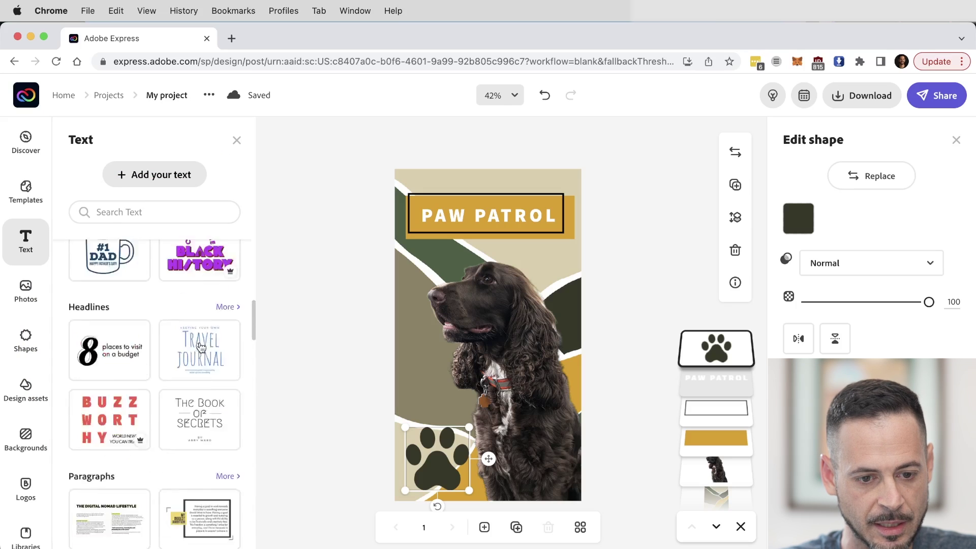
scroll(202, 348, up, 3)
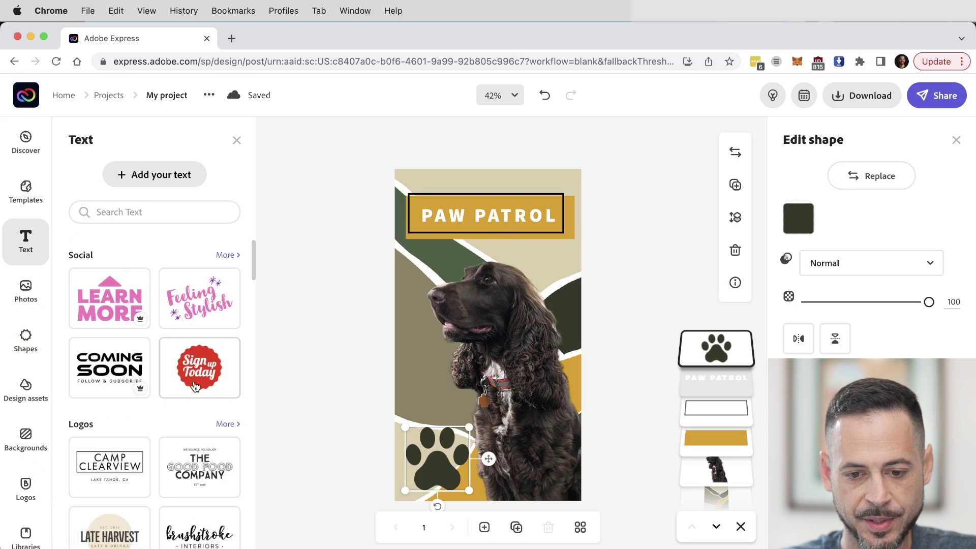
click(196, 388)
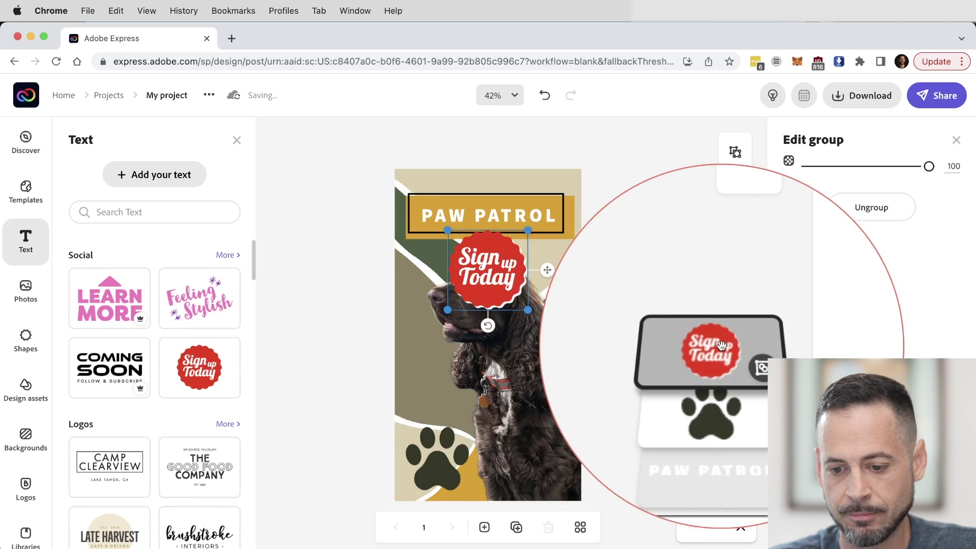
- Ungroup the red badge and its lettering into separate words, and delete the word "up"
click(883, 207)
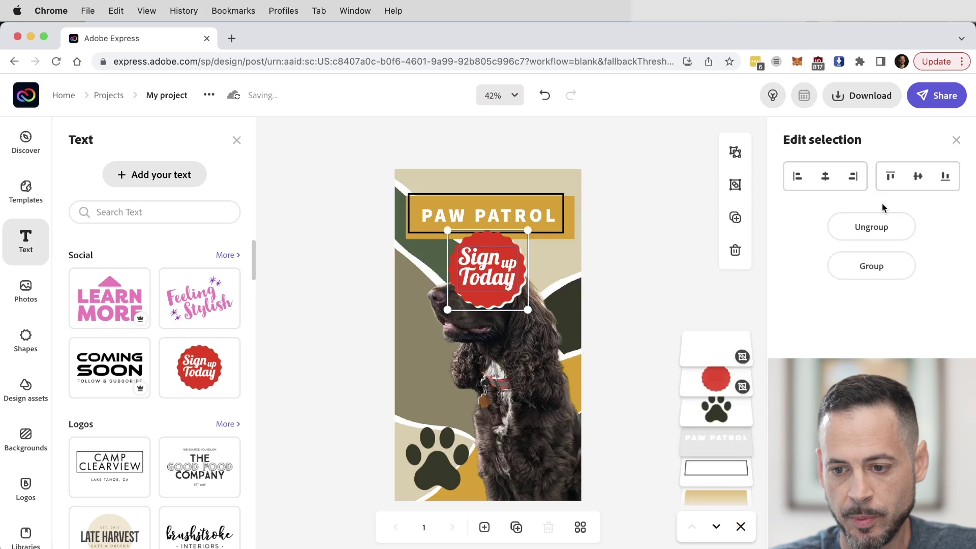
click(711, 352)
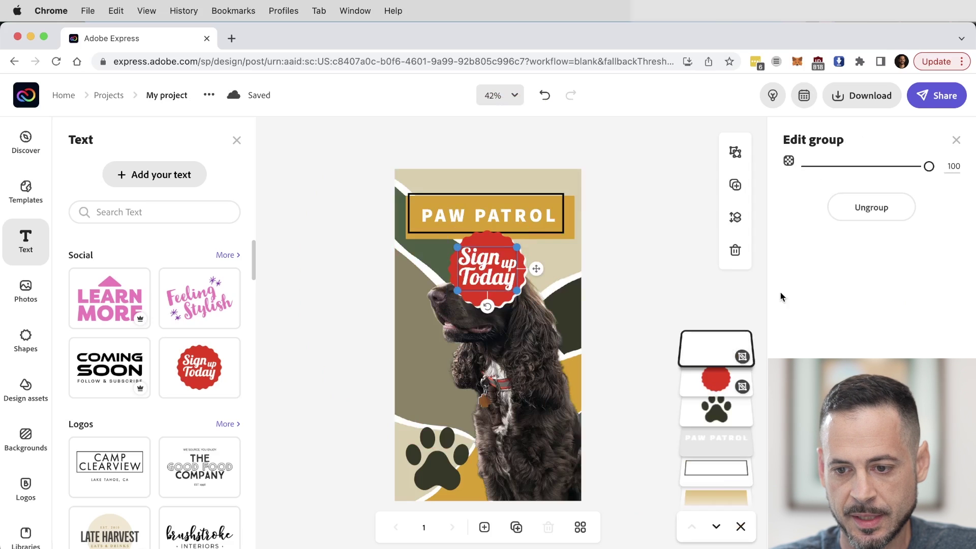
click(882, 215)
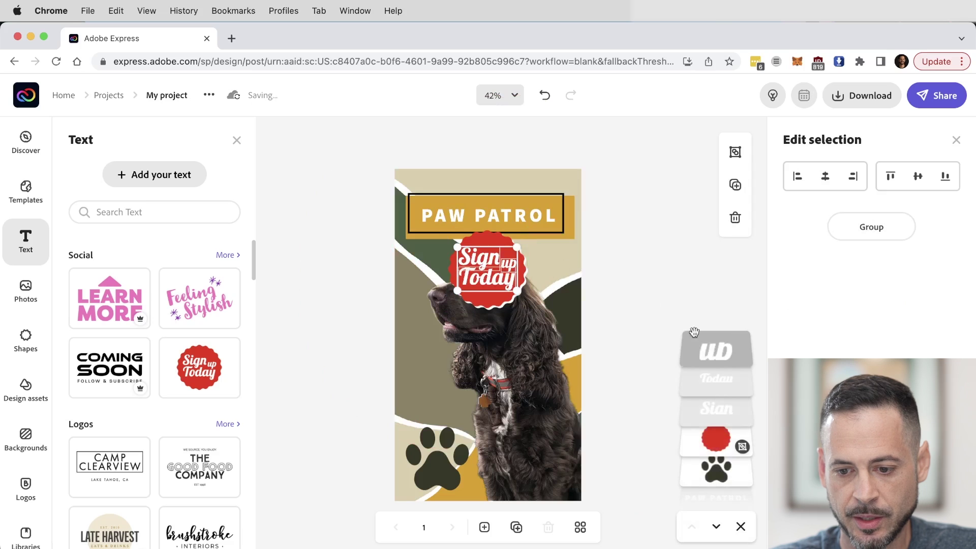
click(721, 355)
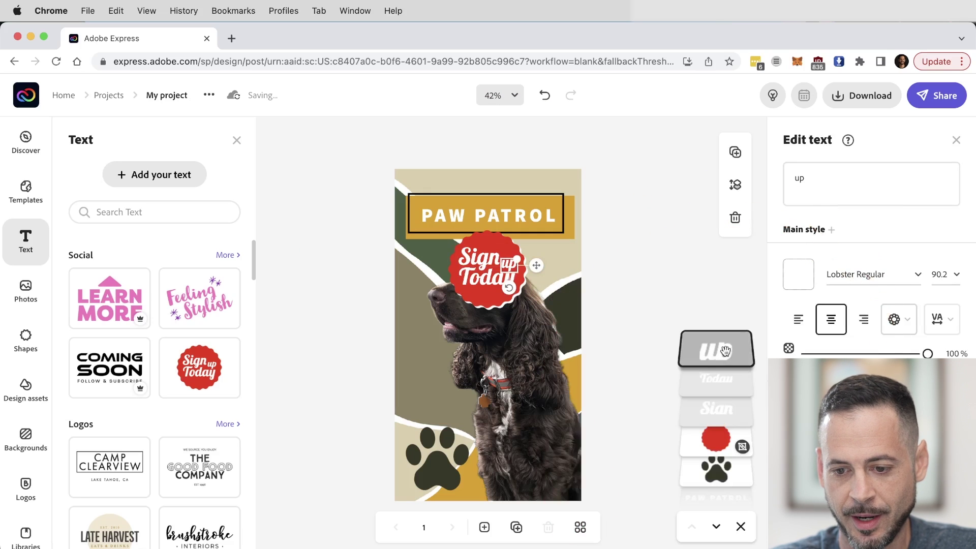
click(735, 218)
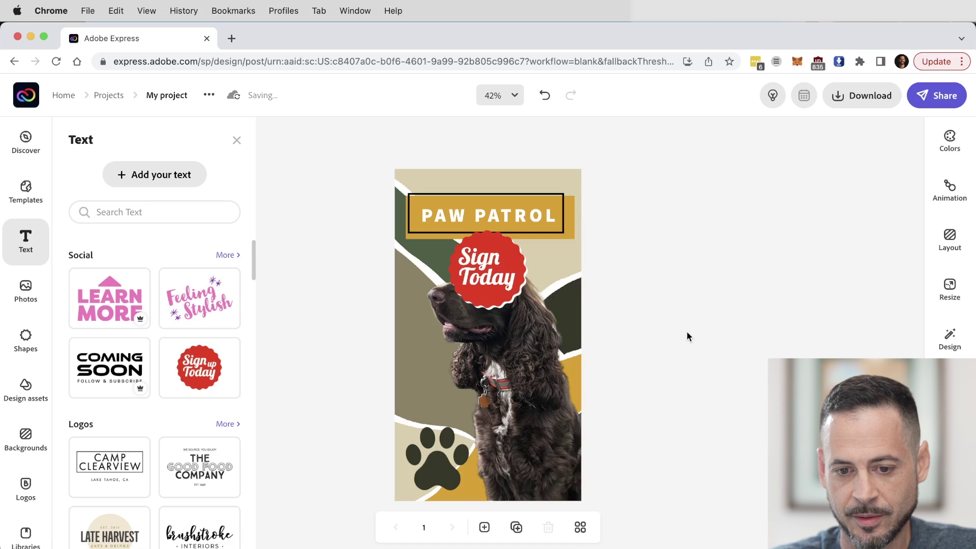
- Change the badge's word "Sign" to "Koa"
click(496, 263)
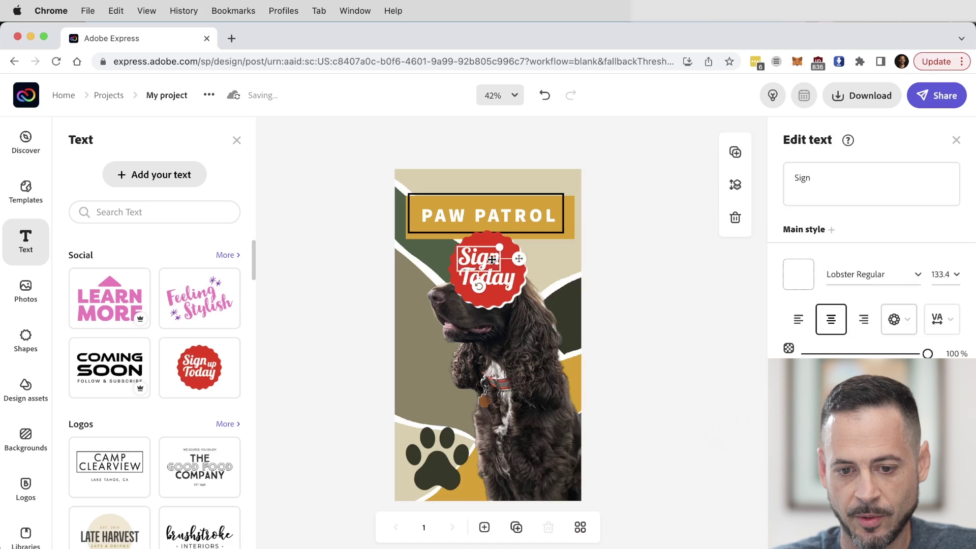
double_click(824, 198)
text(Koa)
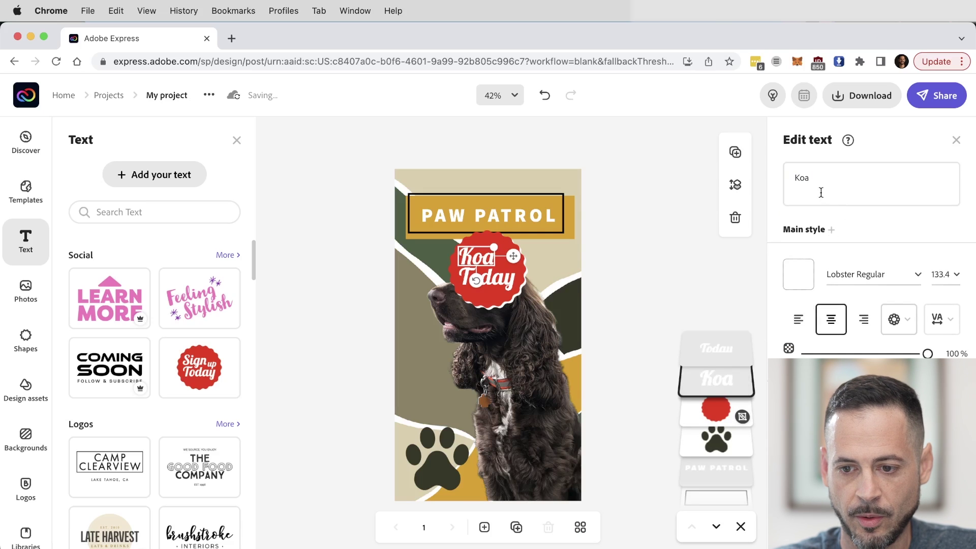
- Change the badge's word "Today" to "Approved" and shift it up and left, closer under "Koa"
key(Tab)
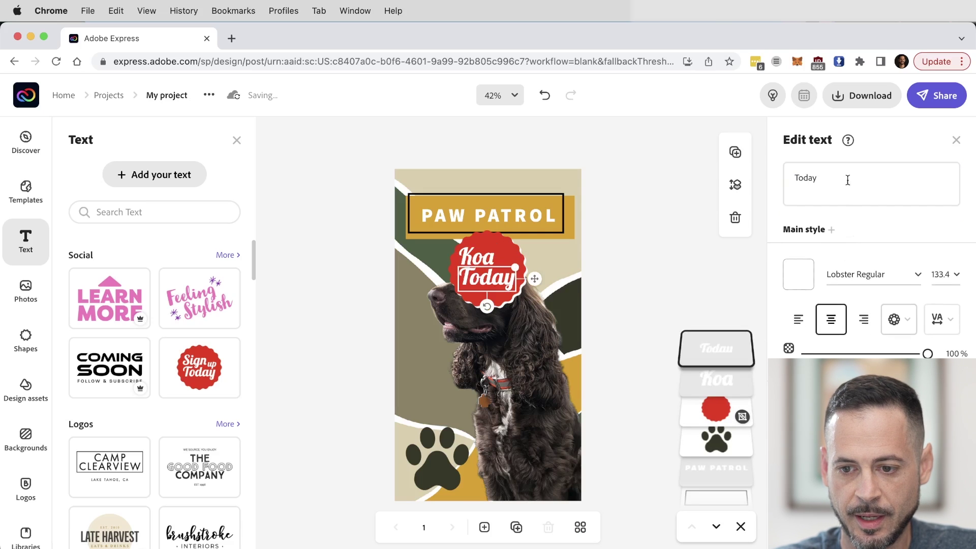
text(Apr)
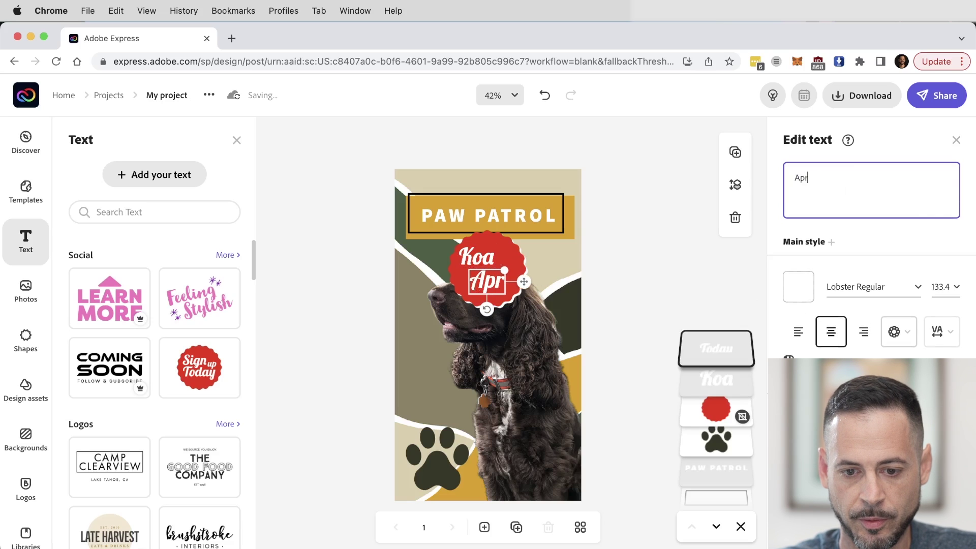
key(BackSpace)
text(prov)
key(BackSpace)
text(ved)
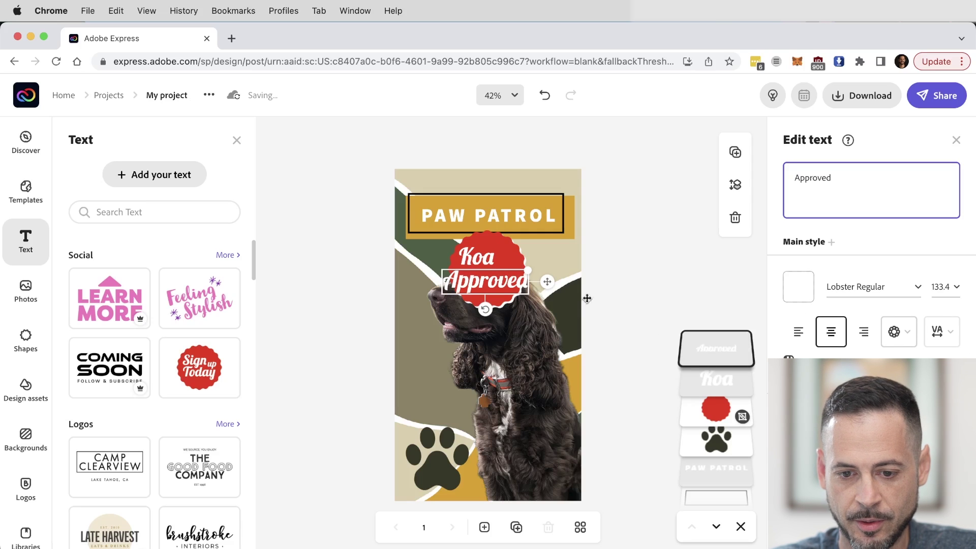
drag(543, 283, 535, 279)
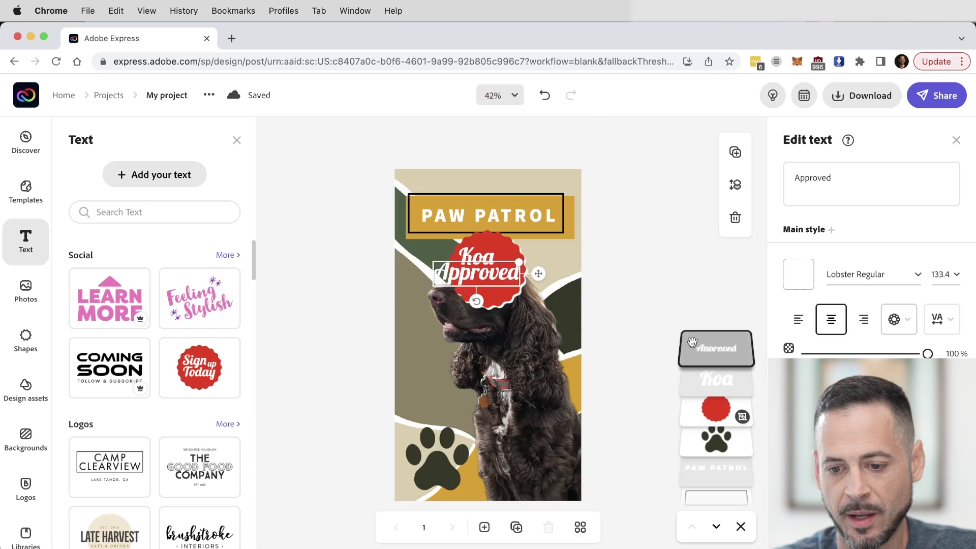
- Delete the "Approved" text and the red badge shape, keeping only the "Koa" text
click(735, 218)
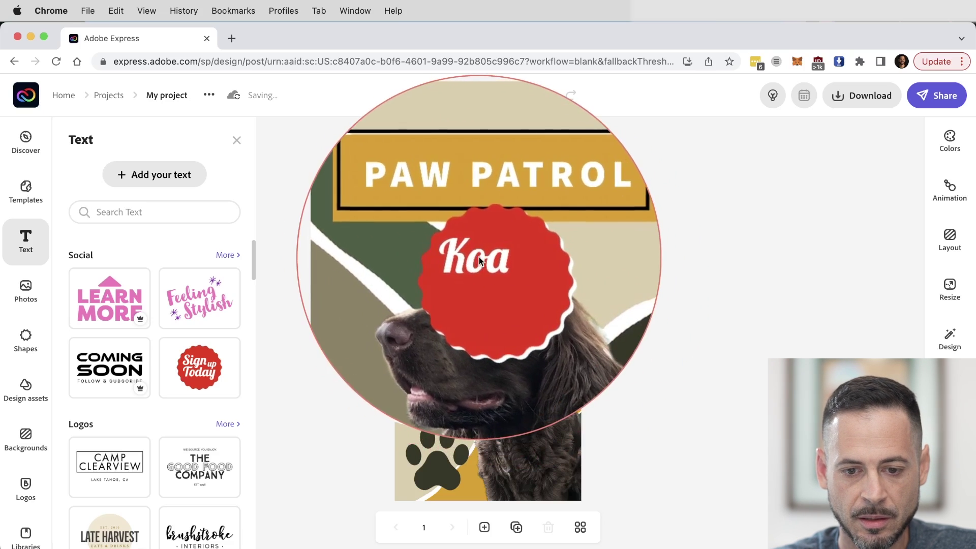
click(504, 289)
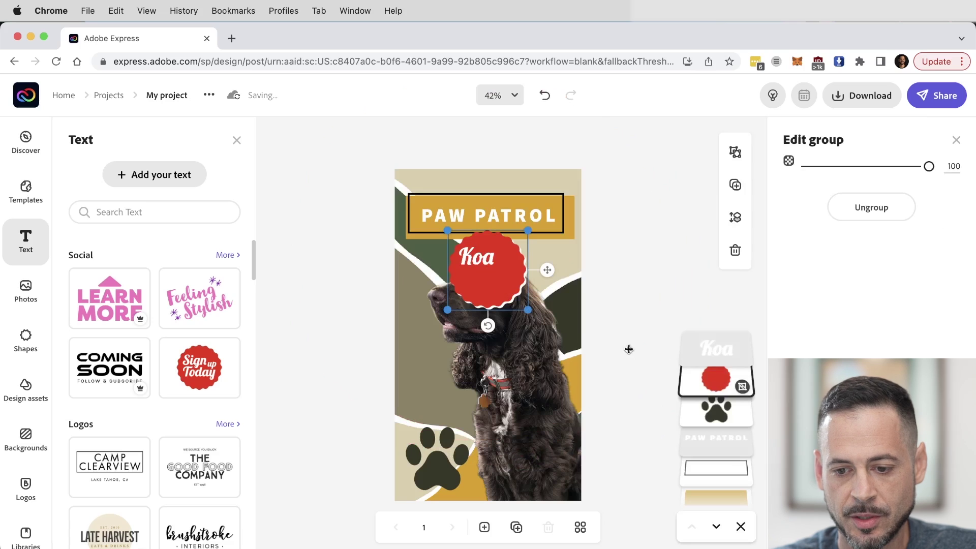
click(736, 250)
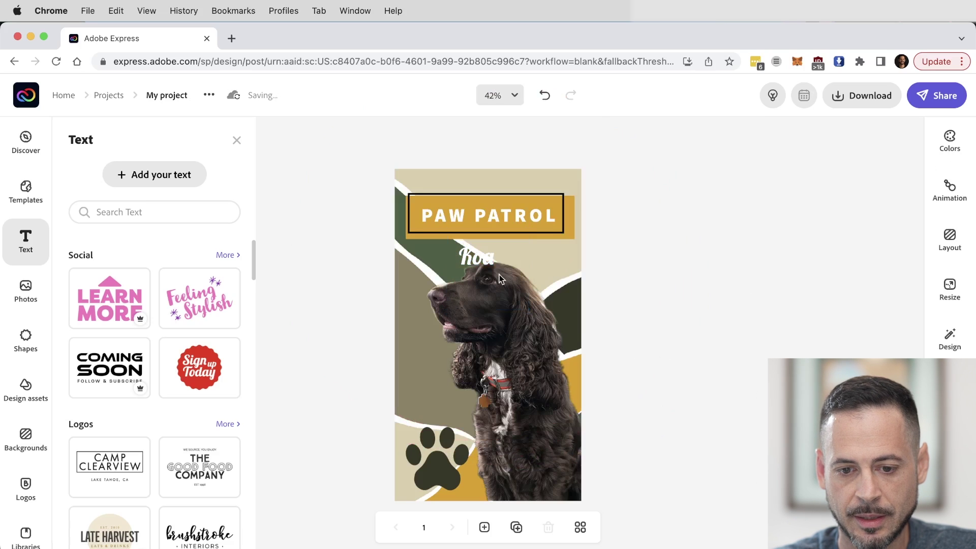
- Move the "Koa" text down onto the main pad of the dark green paw print
click(477, 264)
drag(475, 259, 478, 471)
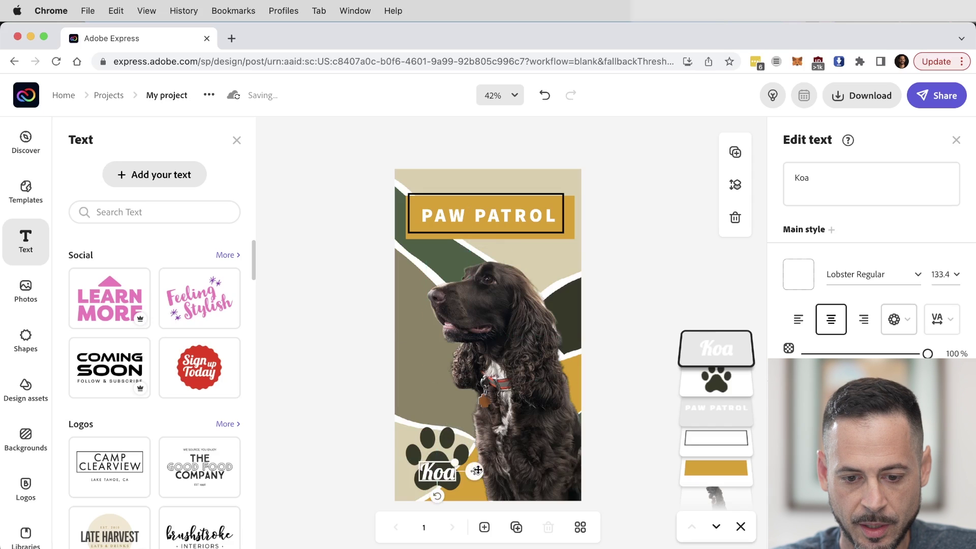
- Shrink the "Koa" text to a size of about 104 so it fits inside the paw print's main pad
mouse_move(455, 463)
mouse_down()
mouse_move(447, 468)
mouse_move(472, 471)
mouse_up()
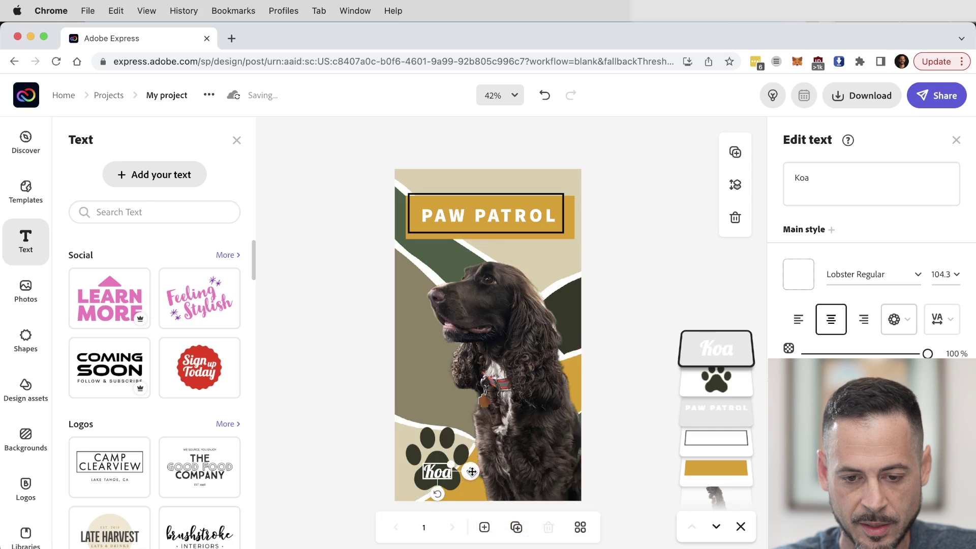
click(617, 362)
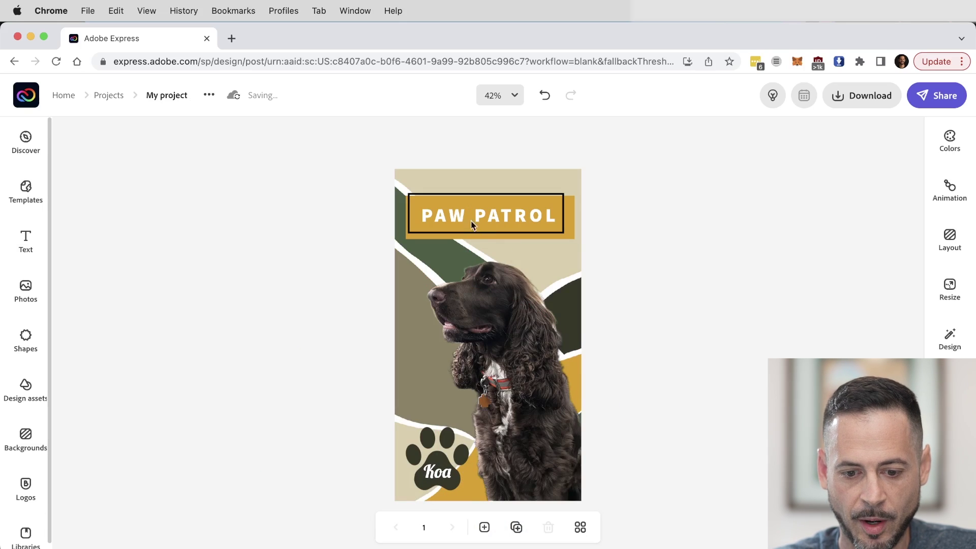
click(456, 471)
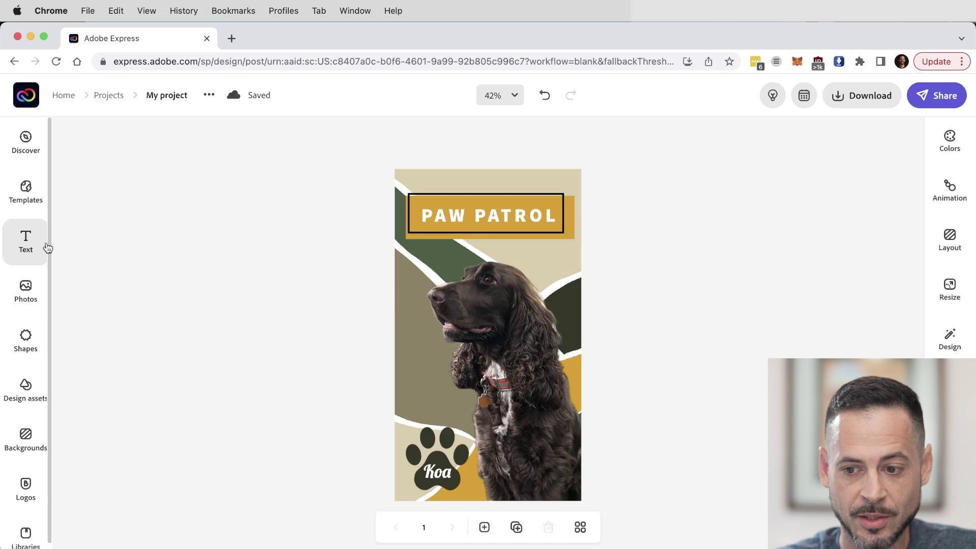
click(524, 234)
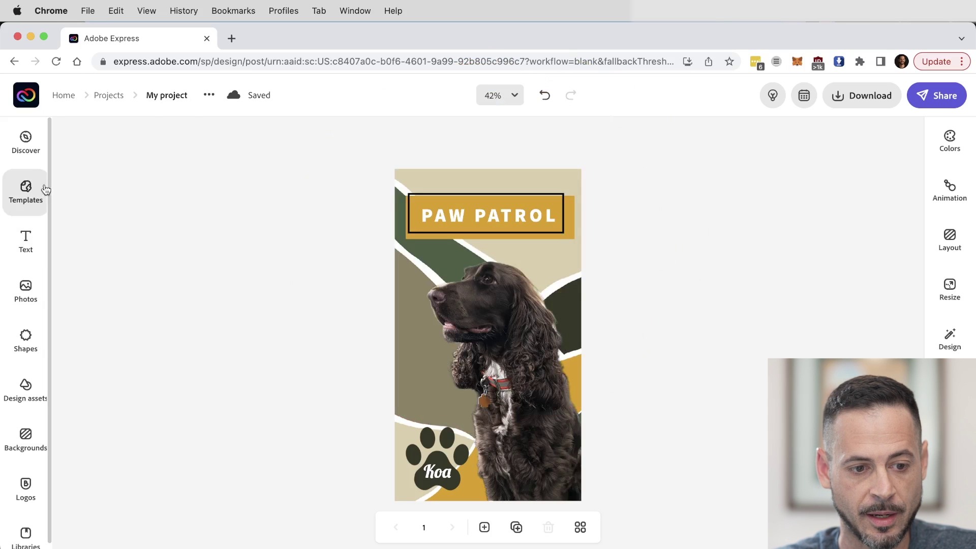
- Try the Typewriter text animation on the story and apply the Pan photo animation in its place
click(950, 193)
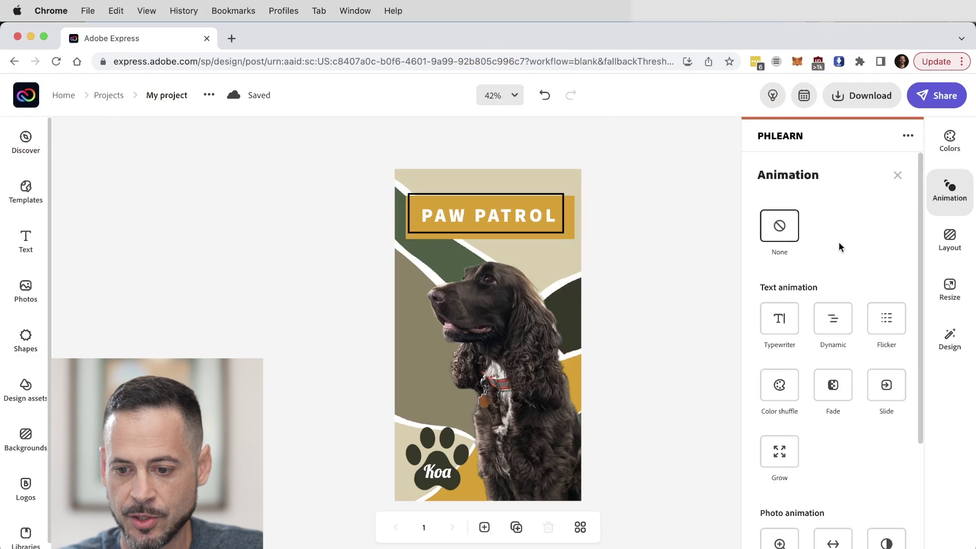
scroll(837, 251, down, 2)
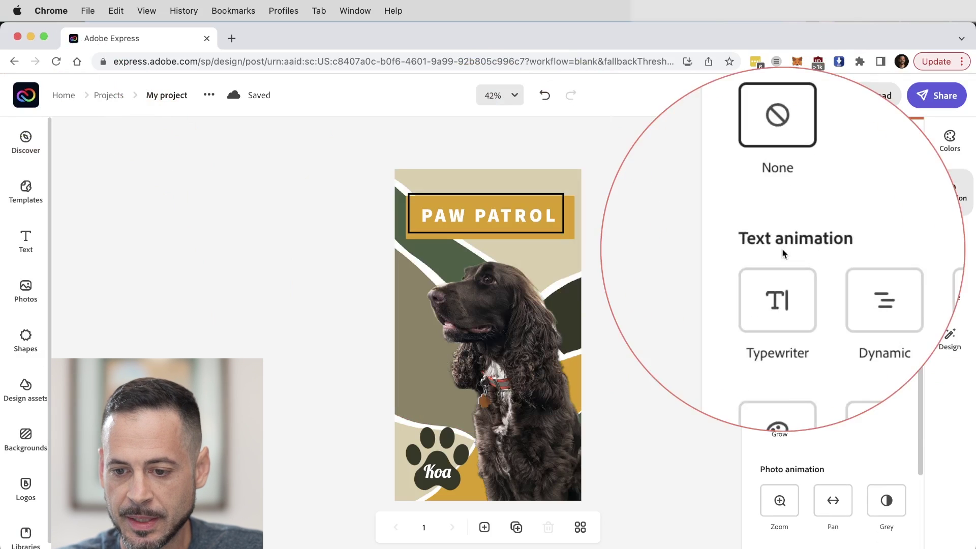
click(783, 274)
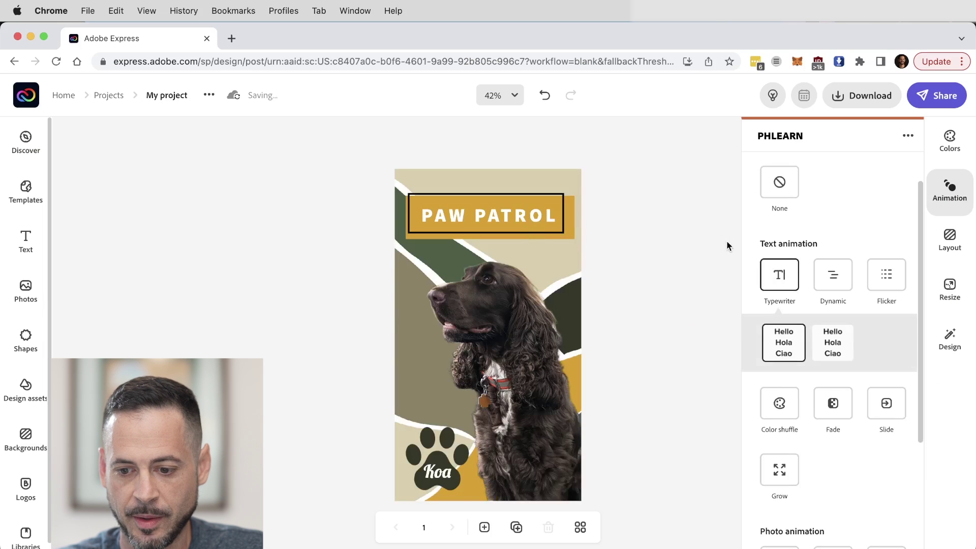
scroll(780, 253, down, 1)
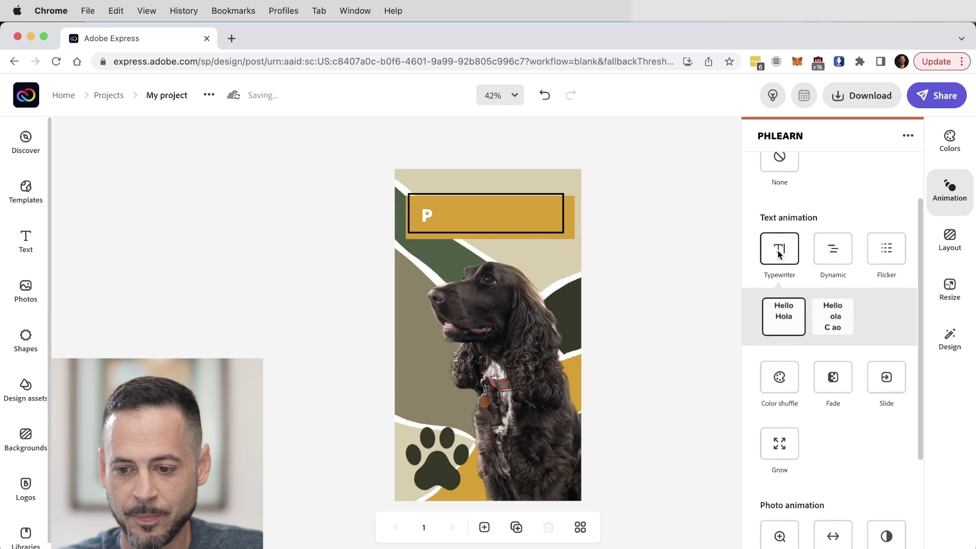
scroll(780, 252, down, 5)
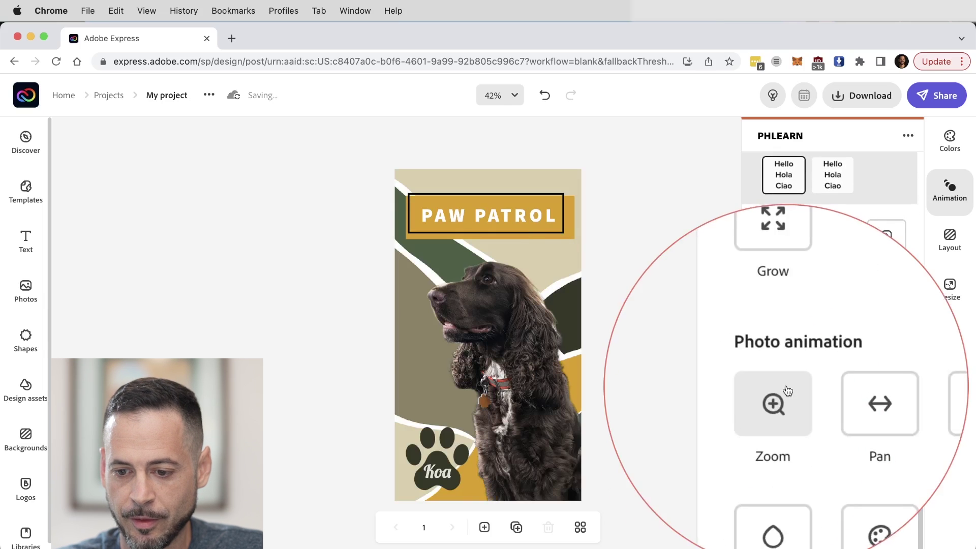
click(831, 397)
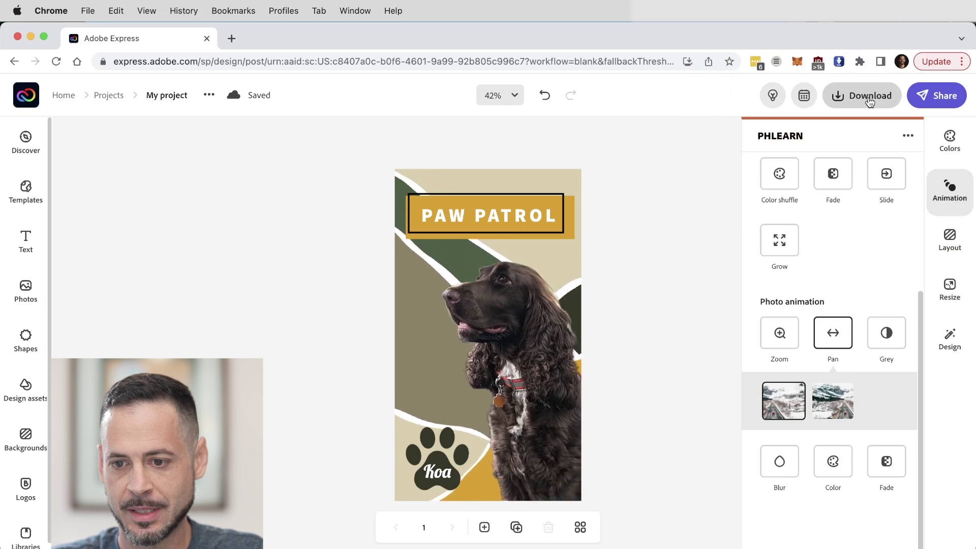
- Download the animated story as an MP4 Video (720p)
click(870, 96)
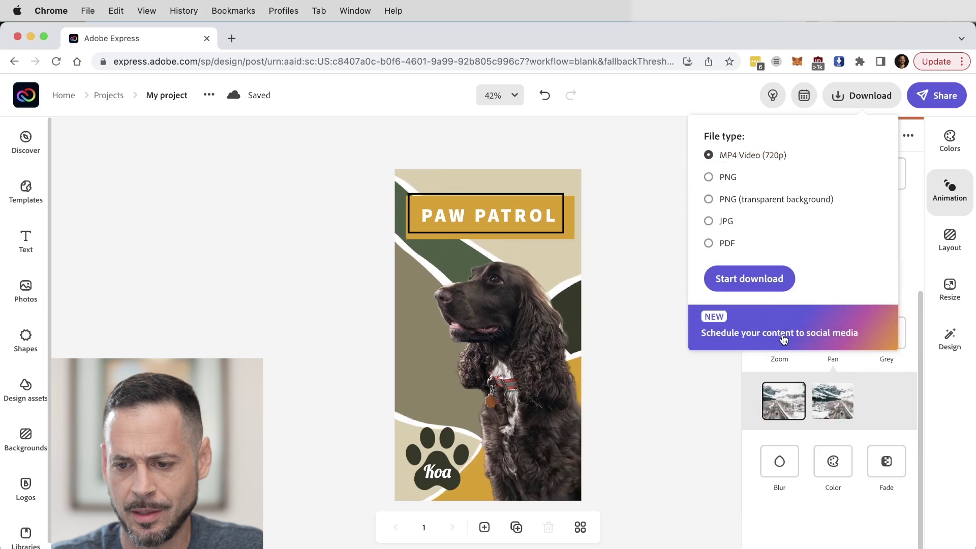
click(752, 281)
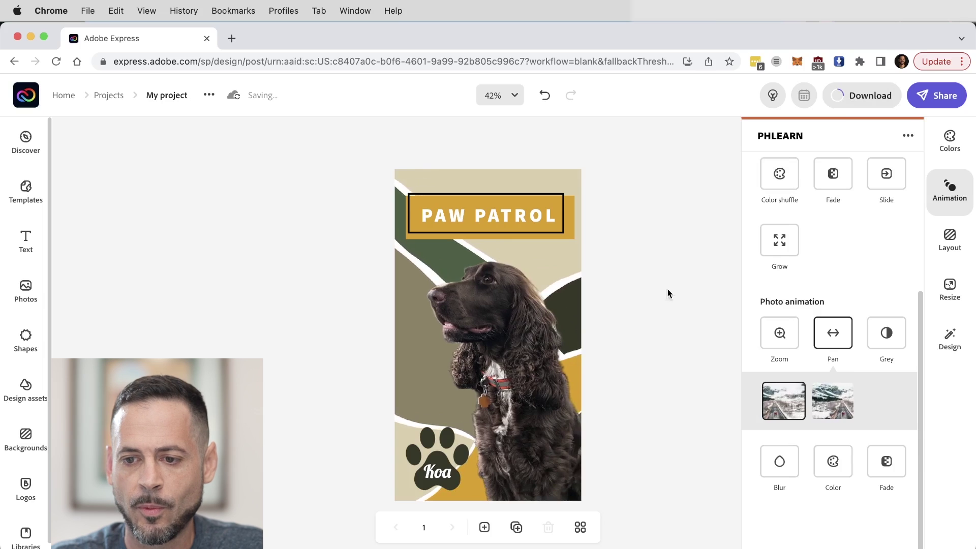
mouse_move(248, 97)
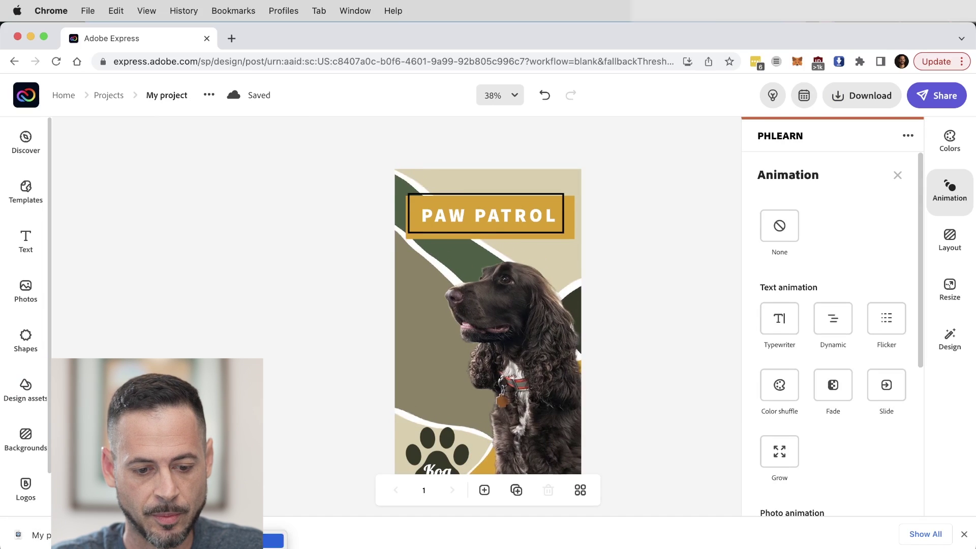
click(275, 539)
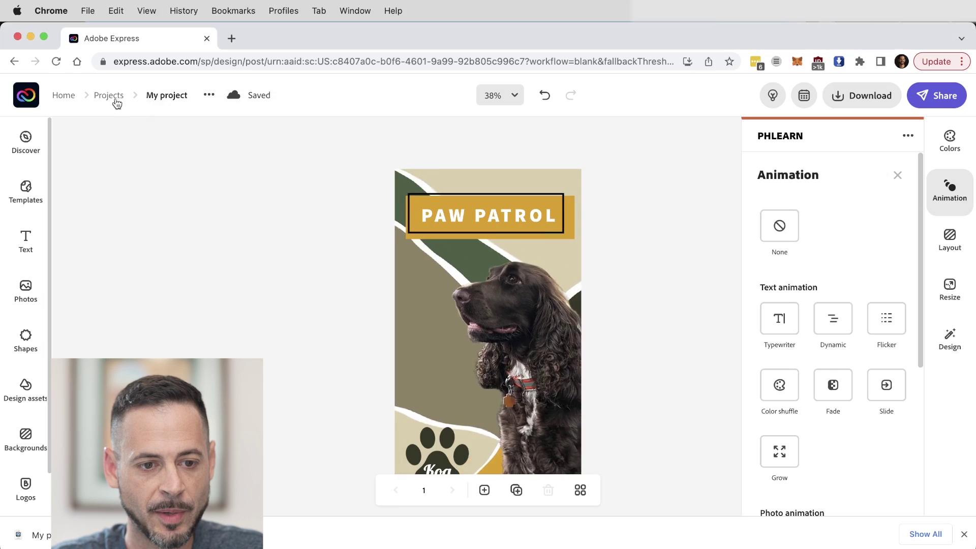
- View the saved "Feeling Stylish" and pink "Paw Patrol" projects, and reopen the green and gold "Paw Patrol" project
click(109, 96)
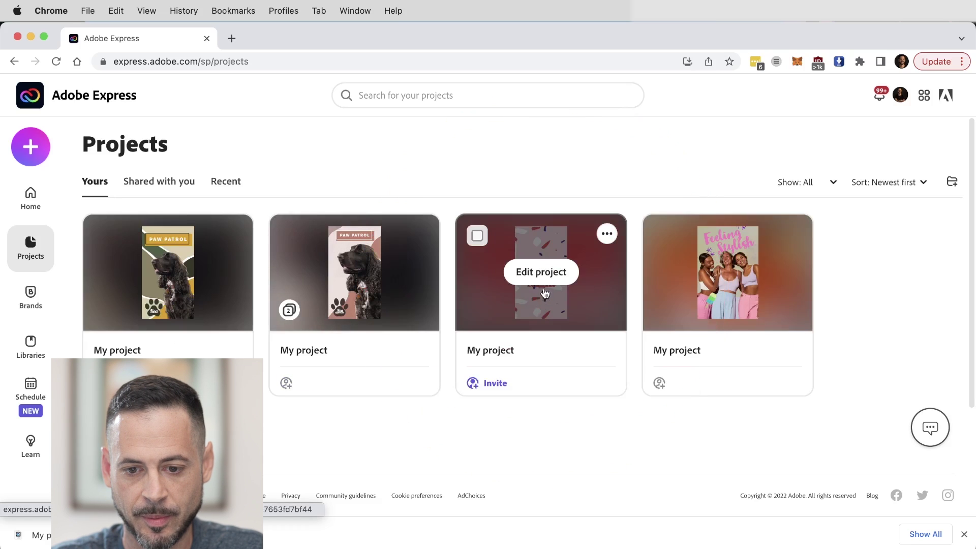
click(712, 305)
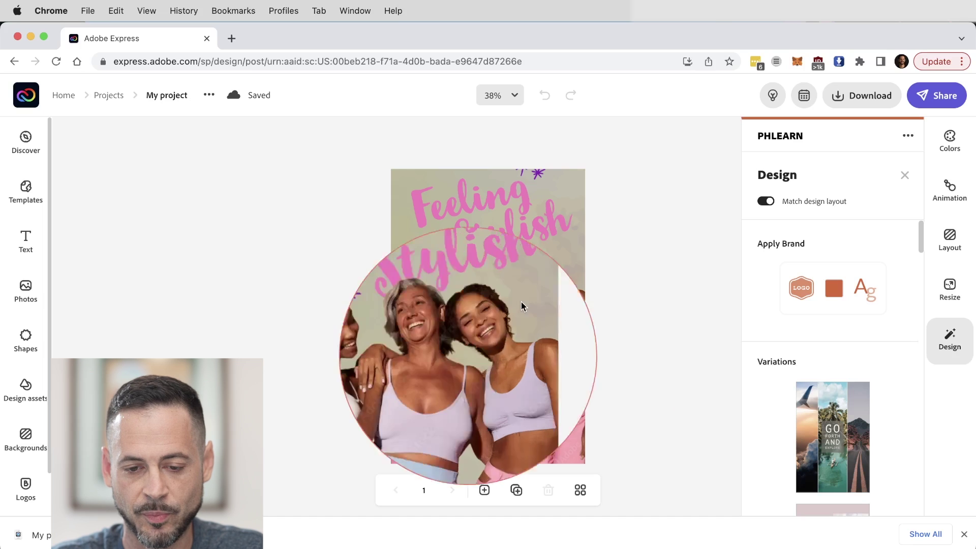
click(107, 100)
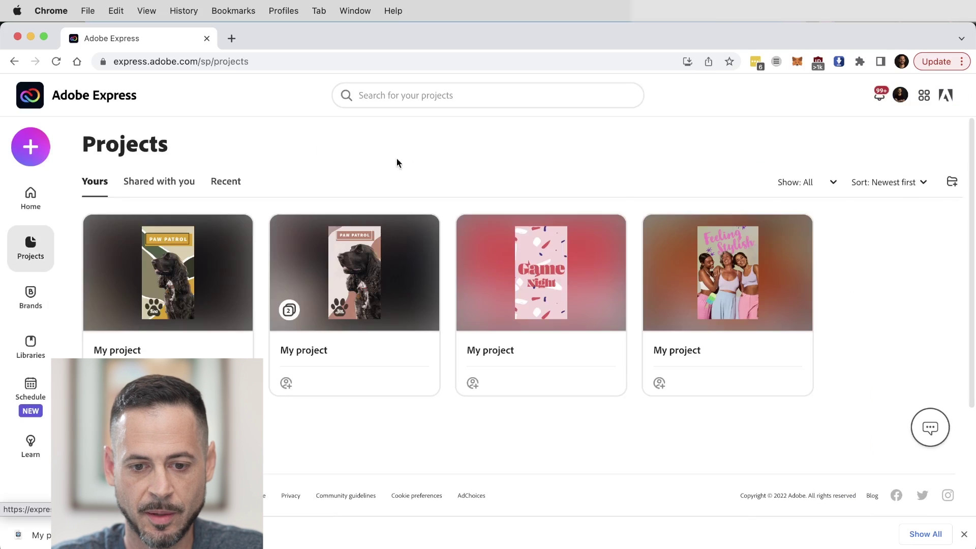
mouse_move(409, 265)
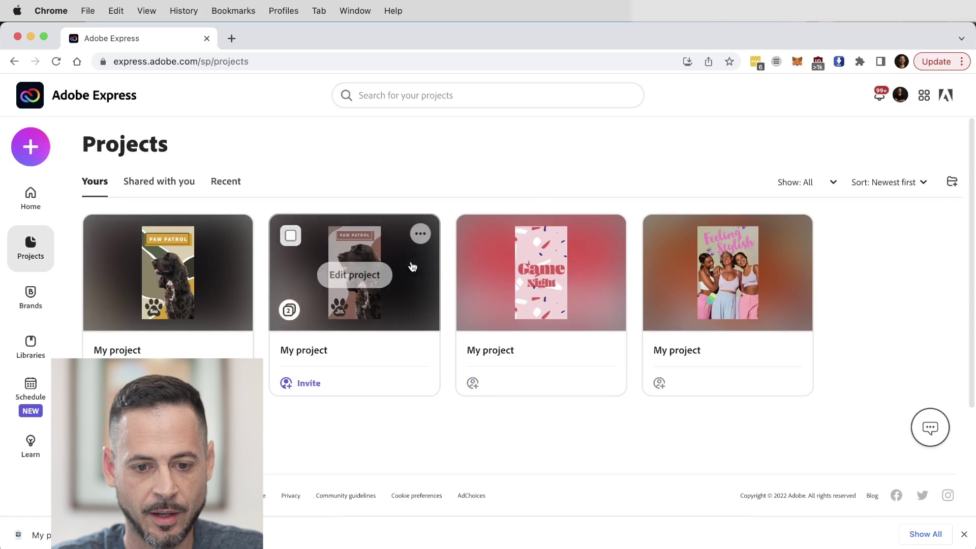
click(358, 275)
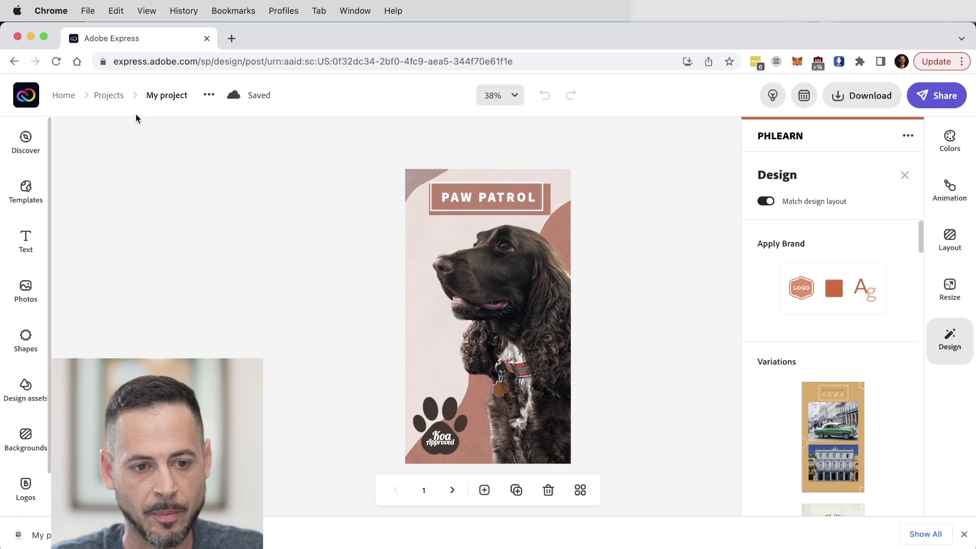
click(108, 95)
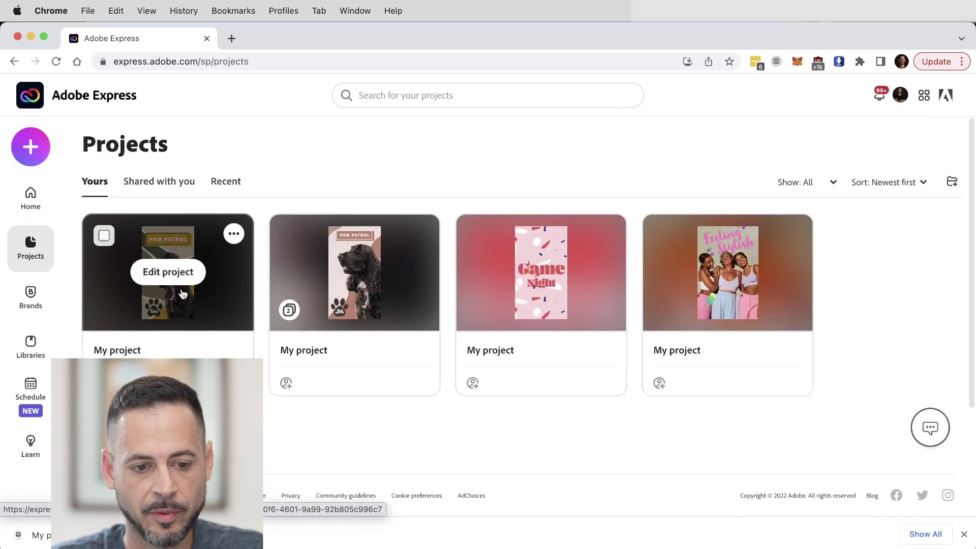
click(184, 275)
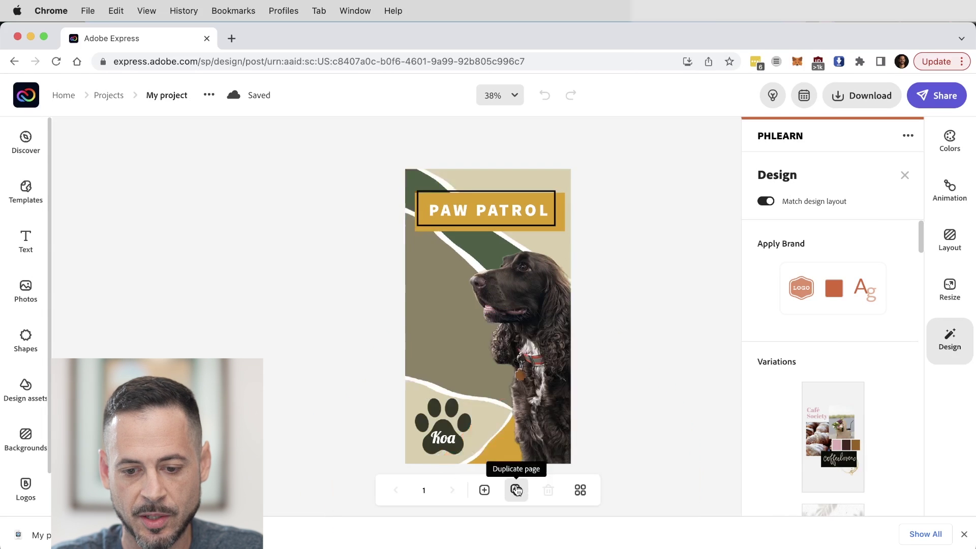
- Duplicate the story page and apply the Typewriter text animation to the second page
click(516, 489)
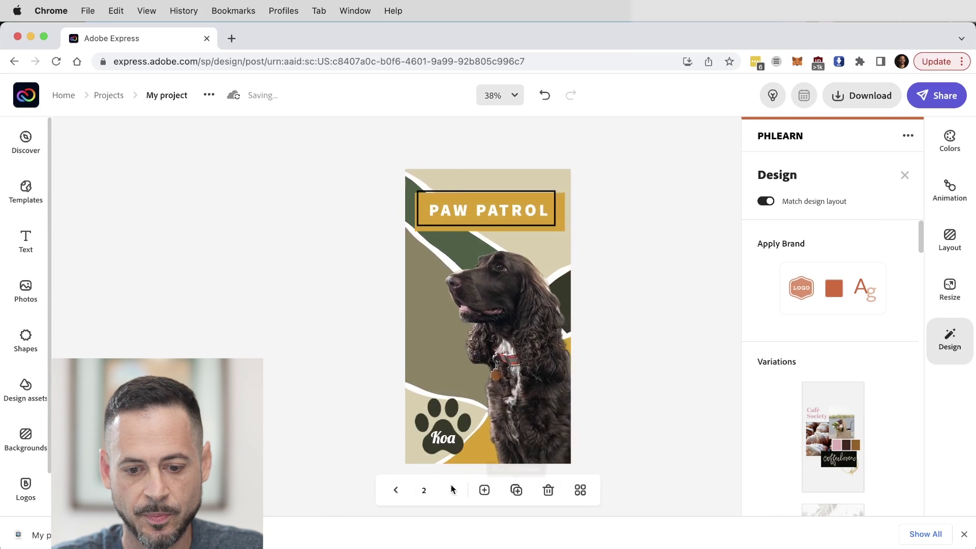
click(395, 490)
click(453, 490)
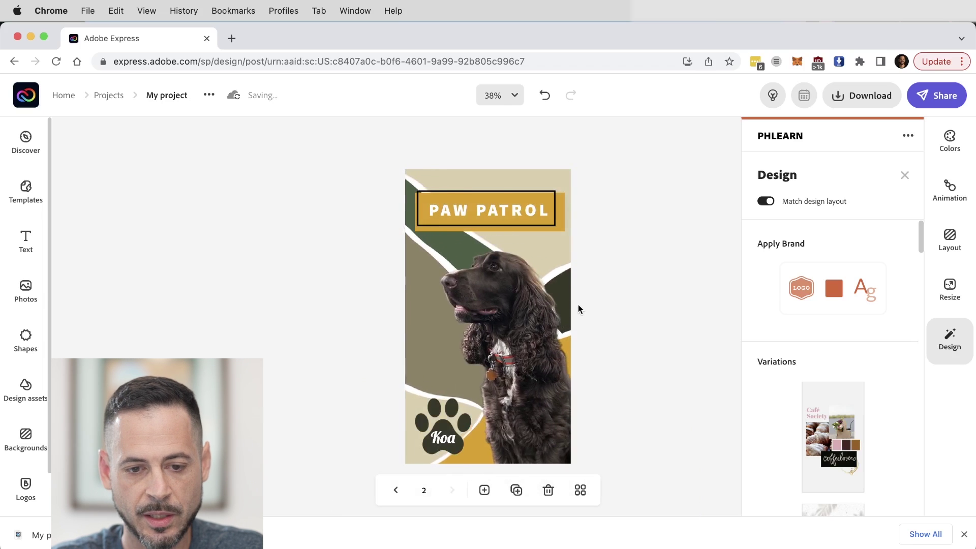
click(950, 192)
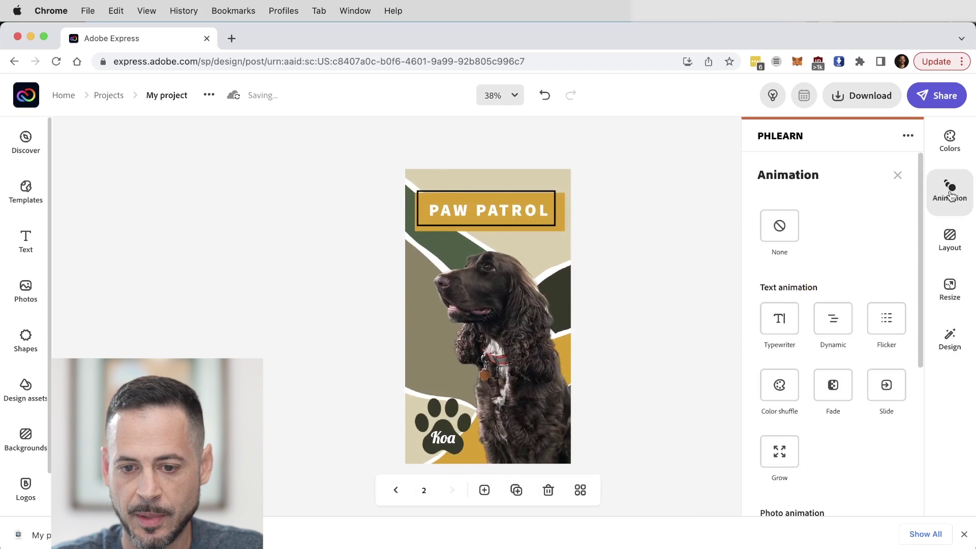
click(794, 318)
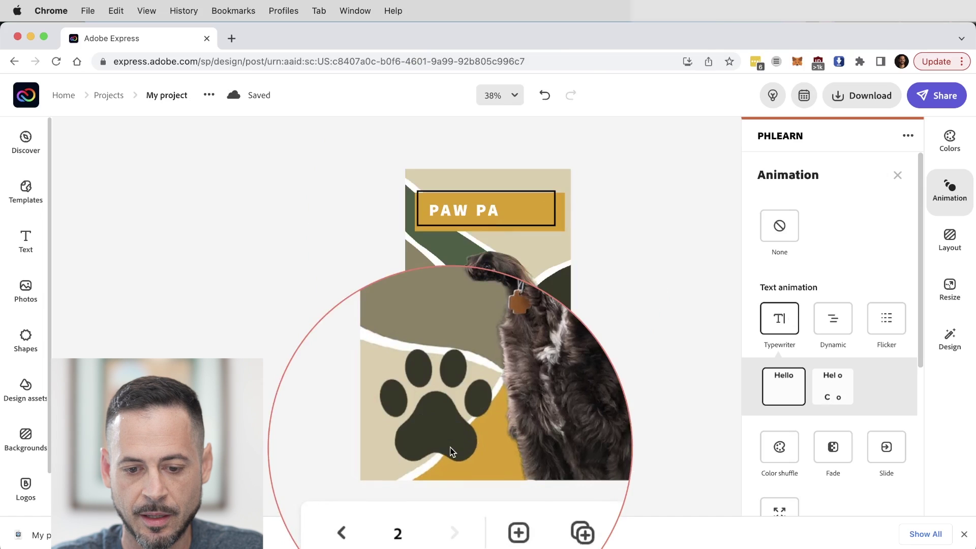
- Download only the second page as an MP4 Video (720p)
click(855, 99)
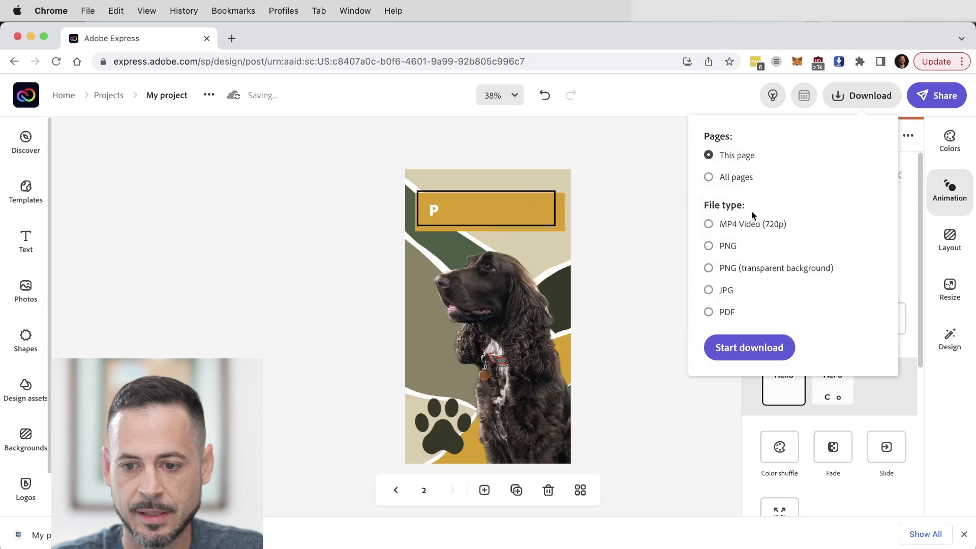
click(762, 349)
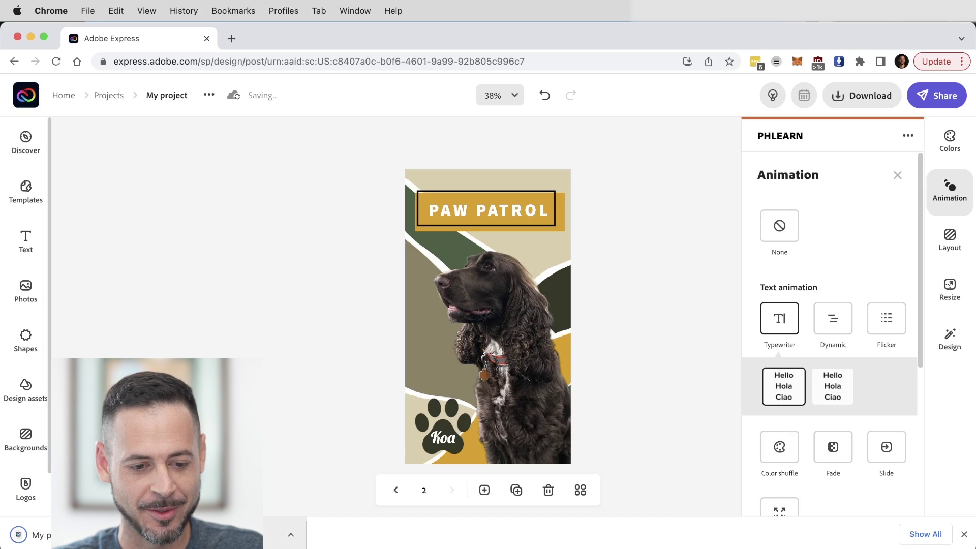
- Switch to Finder to preview the downloaded My project-2 (1).mp4, and return to the Adobe Express projects overview
key(super+Tab)
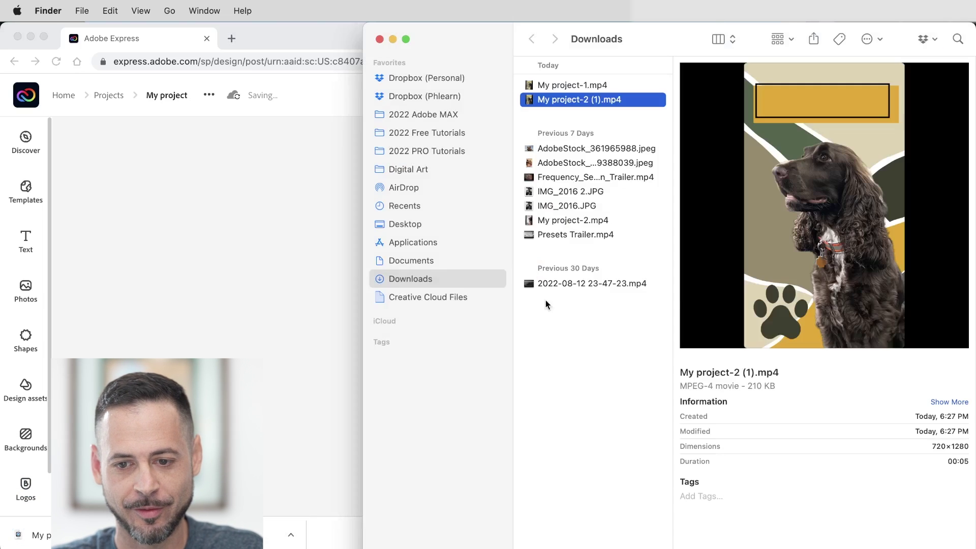
key(space)
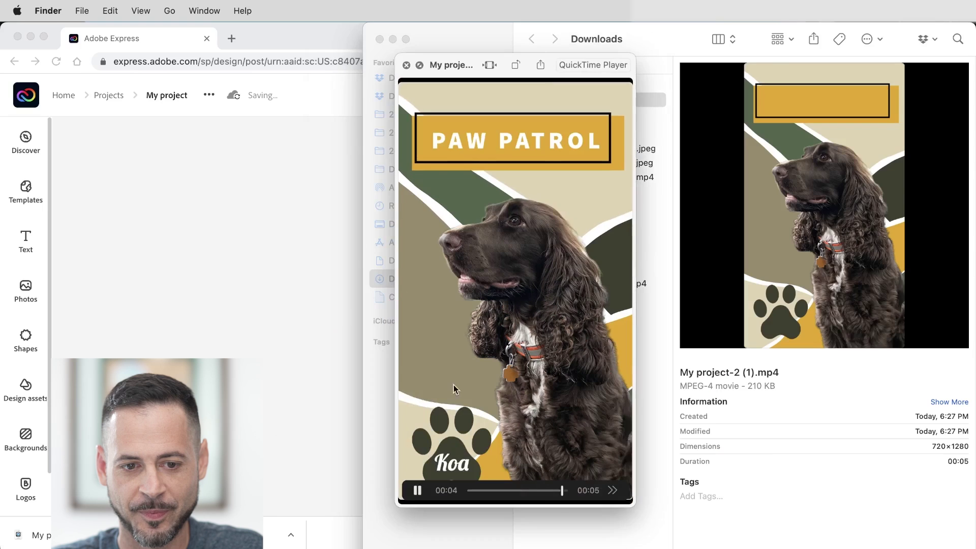
key(super+Tab)
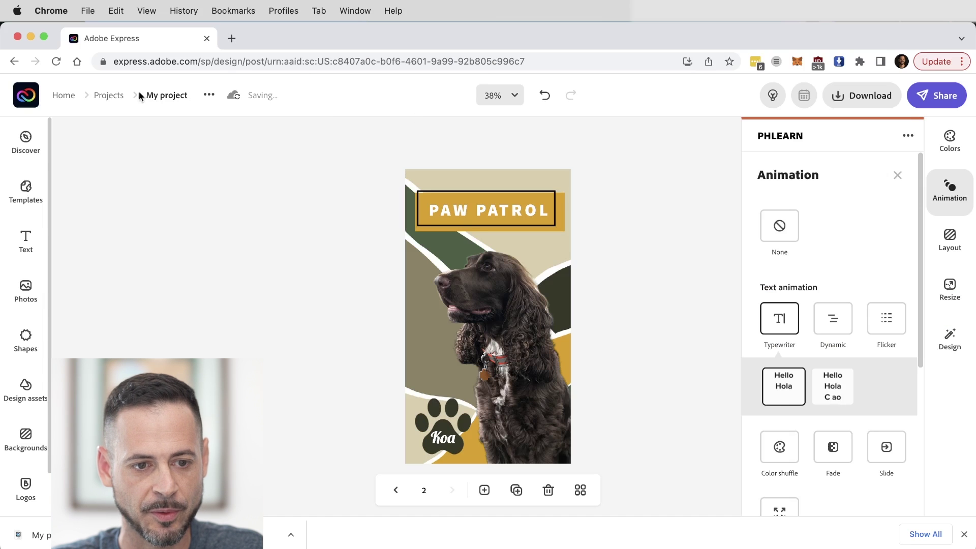
click(108, 97)
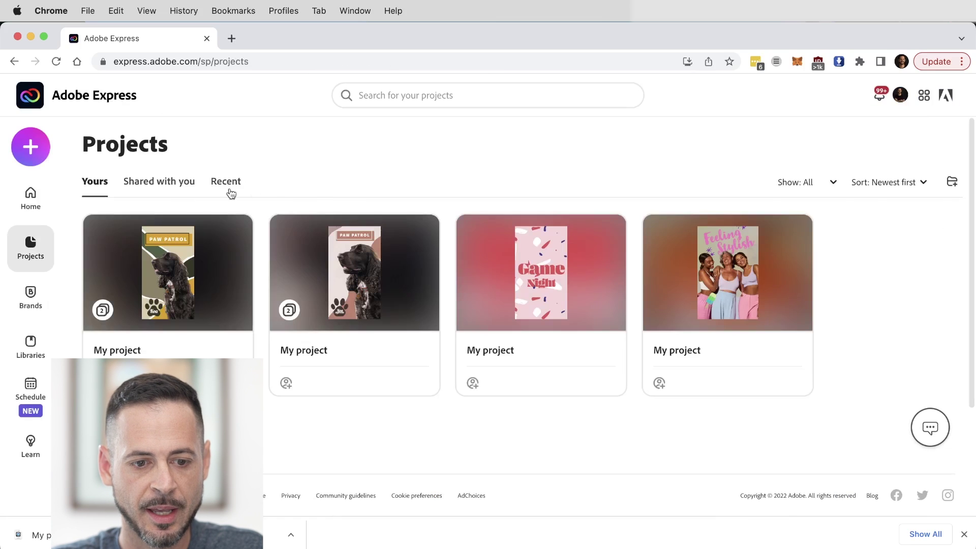